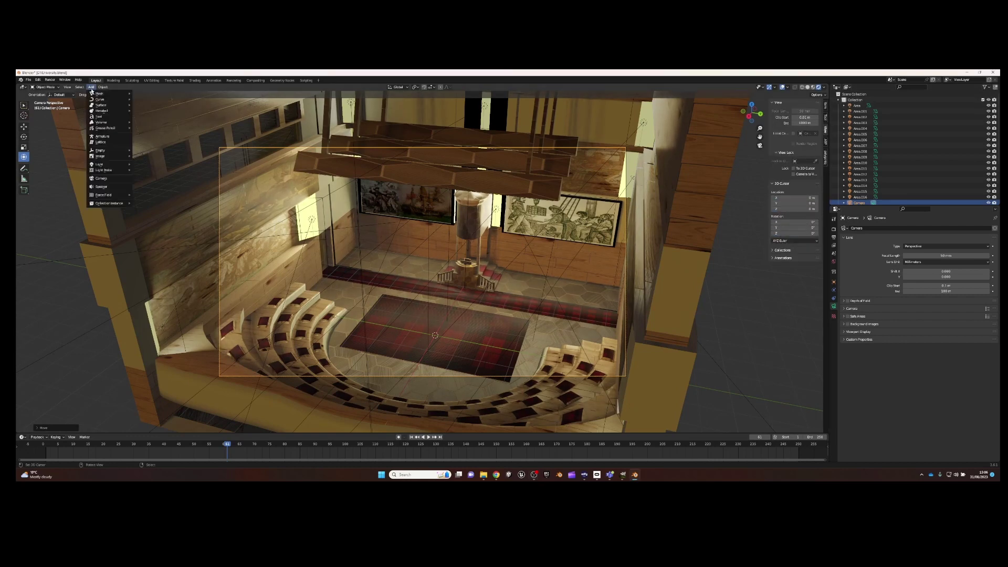
- Add a plane, raise it along Z above the theatre floor, and give it a new material
click(147, 96)
key(g)
key(z)
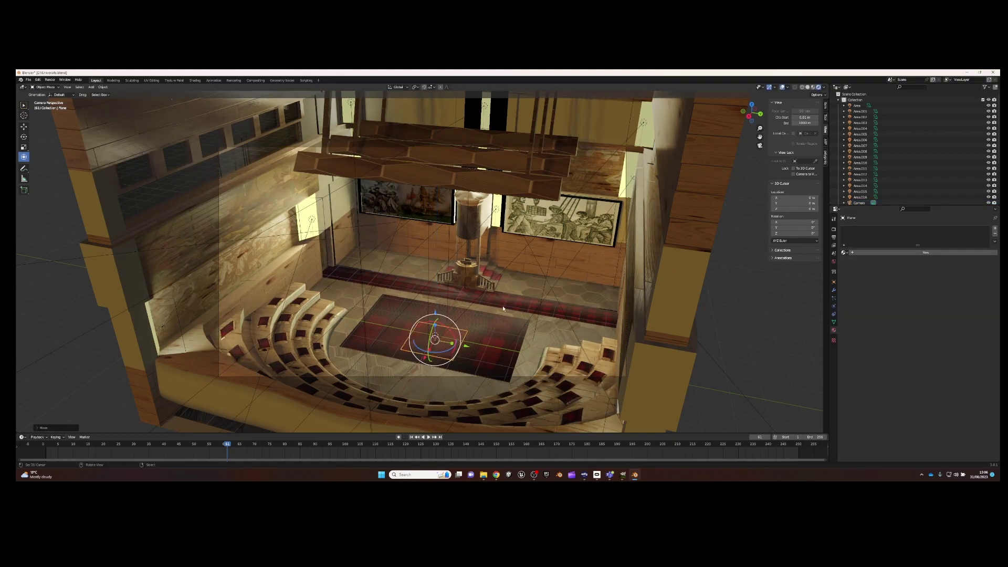
key(g)
click(463, 279)
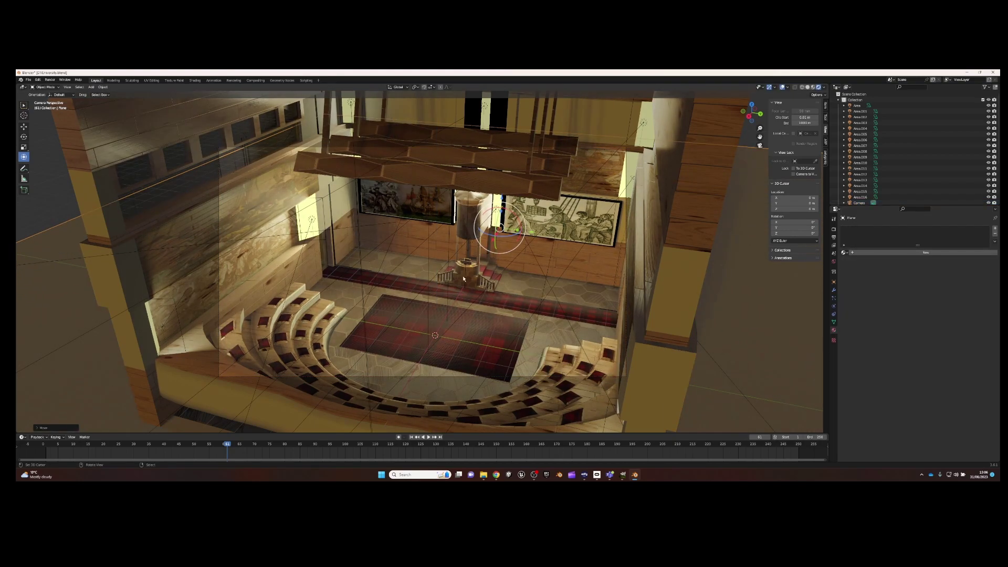
click(893, 253)
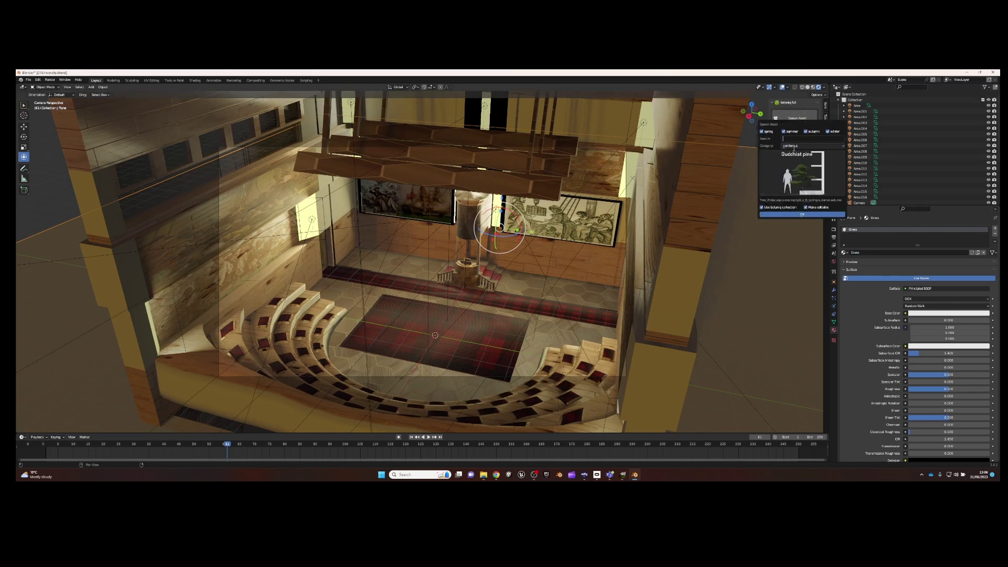
- Spawn a Pinus pinaster tree from Botaniq and place two copies on either side of the building
click(796, 173)
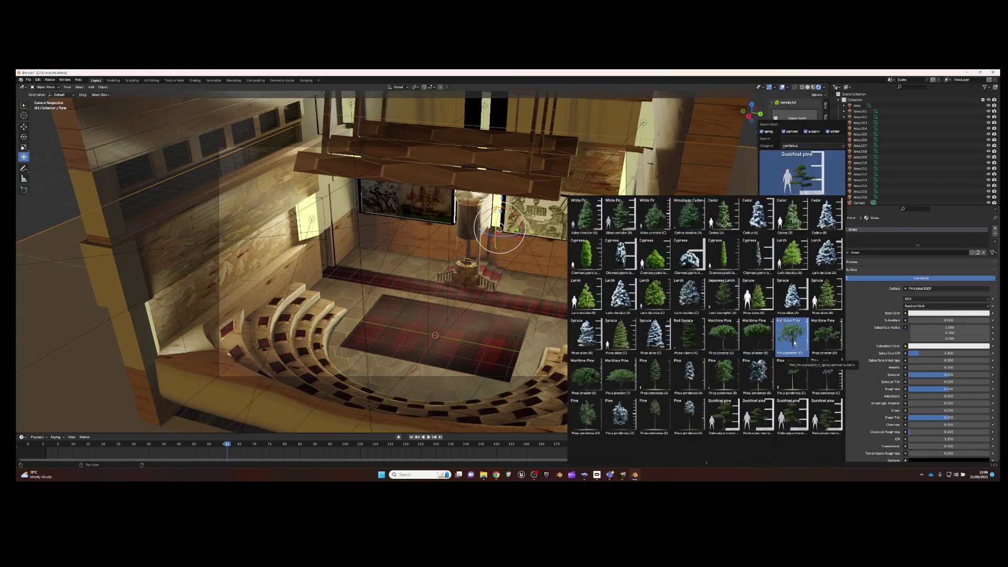
click(823, 341)
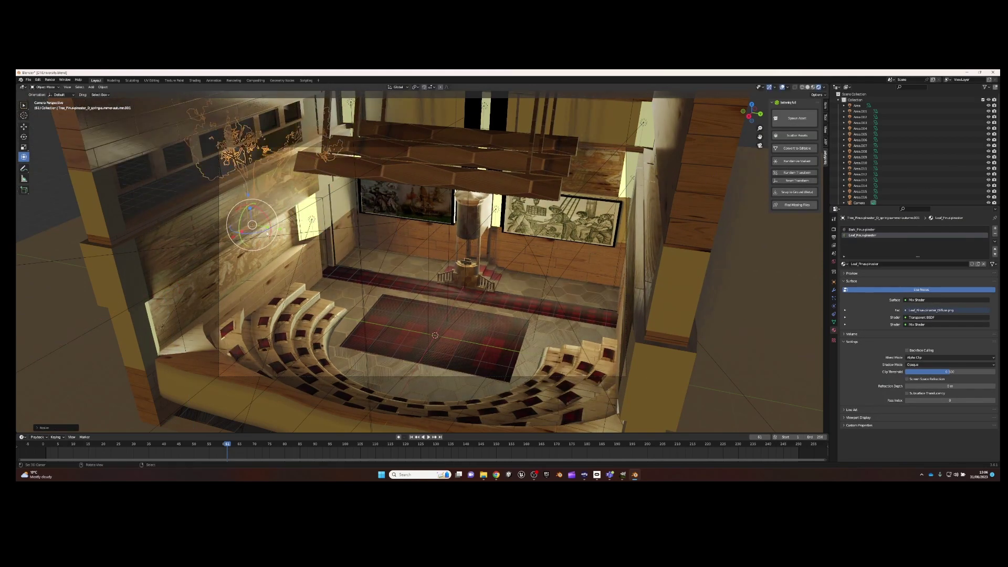
key(shift+d)
click(204, 215)
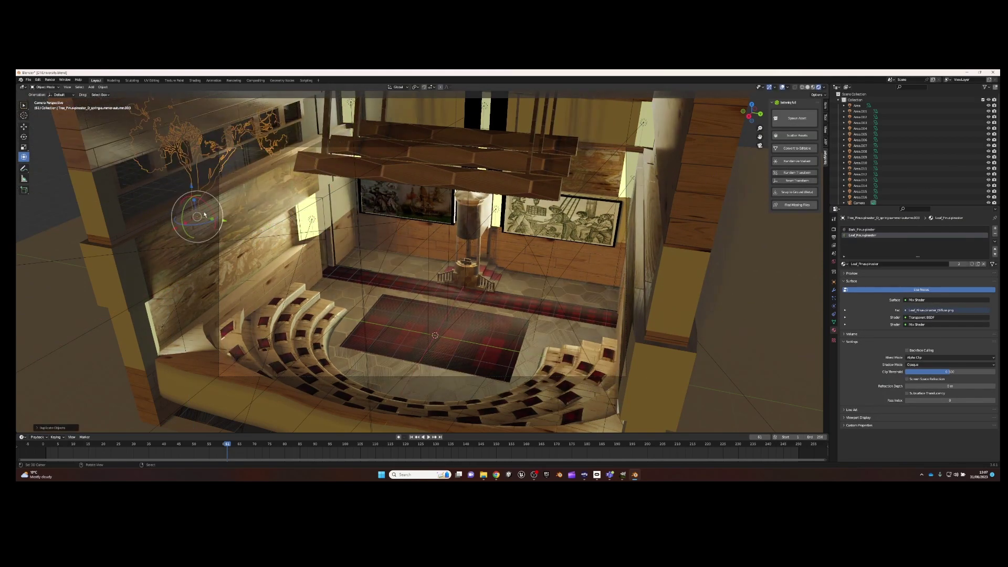
key(shift+d)
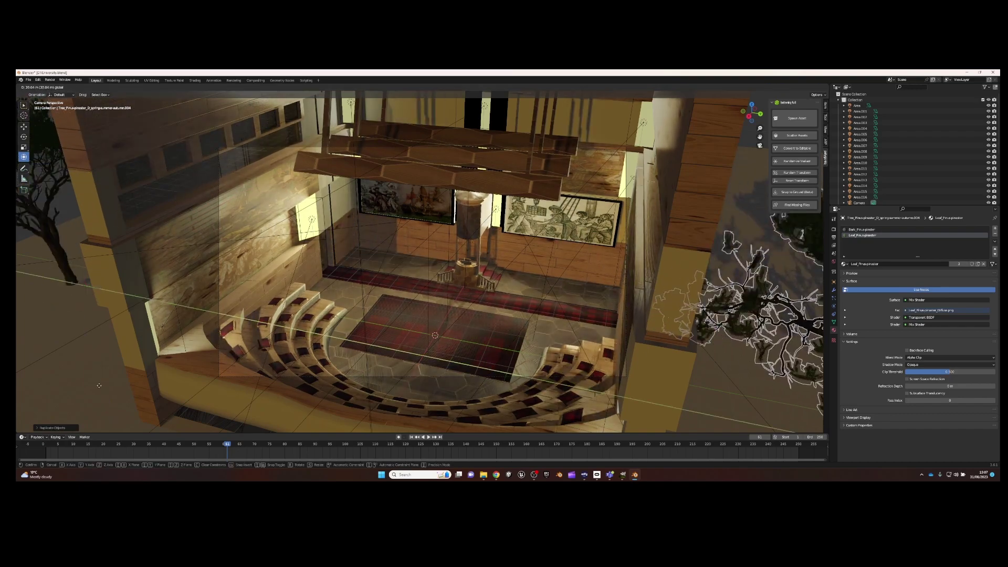
click(99, 385)
- Select the ground plane and bring up the materials folder in File Explorer
mouse_move(367, 262)
middle_down()
mouse_move(475, 293)
mouse_move(367, 273)
middle_up()
scroll(368, 273, up, 5)
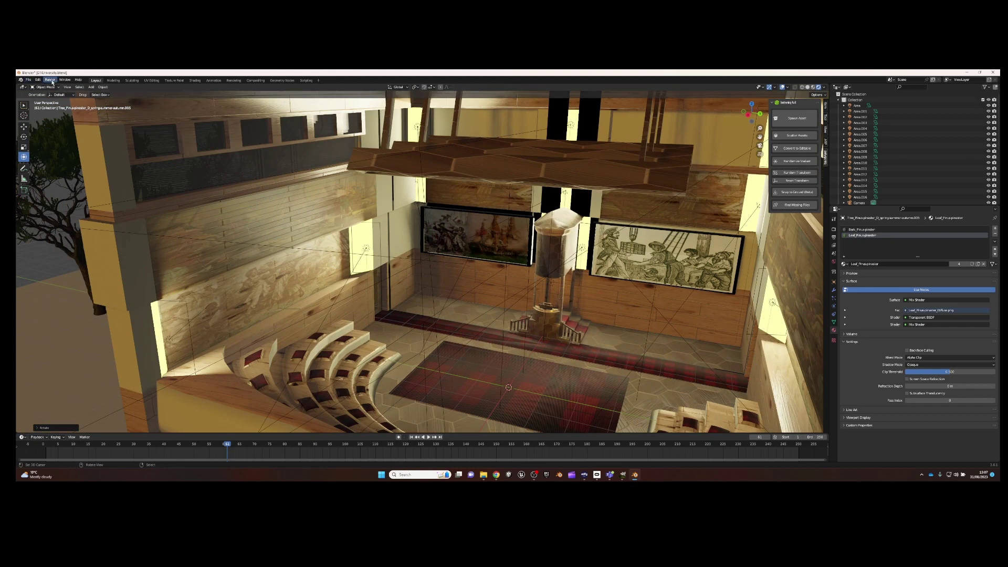
click(47, 314)
click(484, 475)
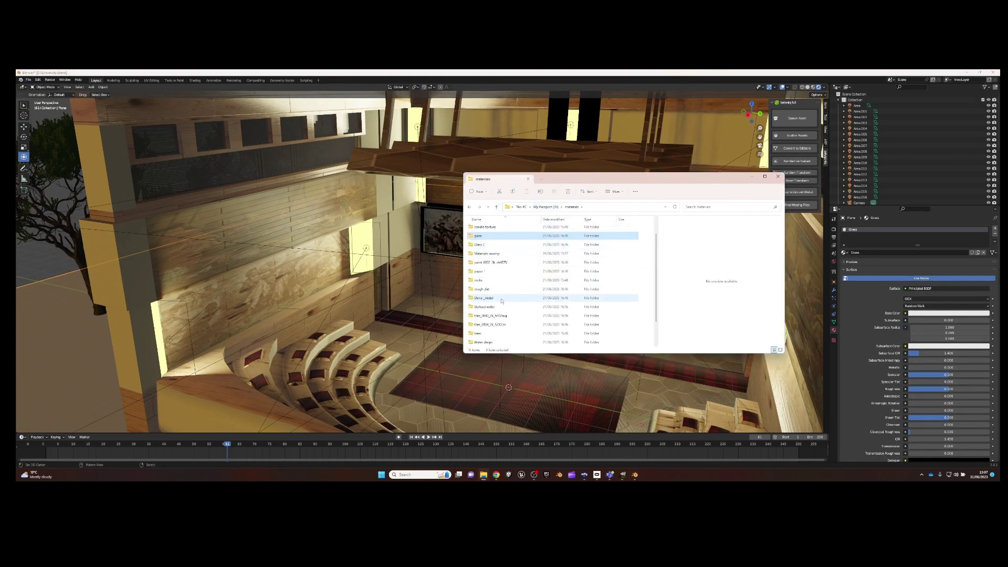
- Browse the materials folder, preview a ground_0040 texture image, and go back up
scroll(508, 252, up, 1)
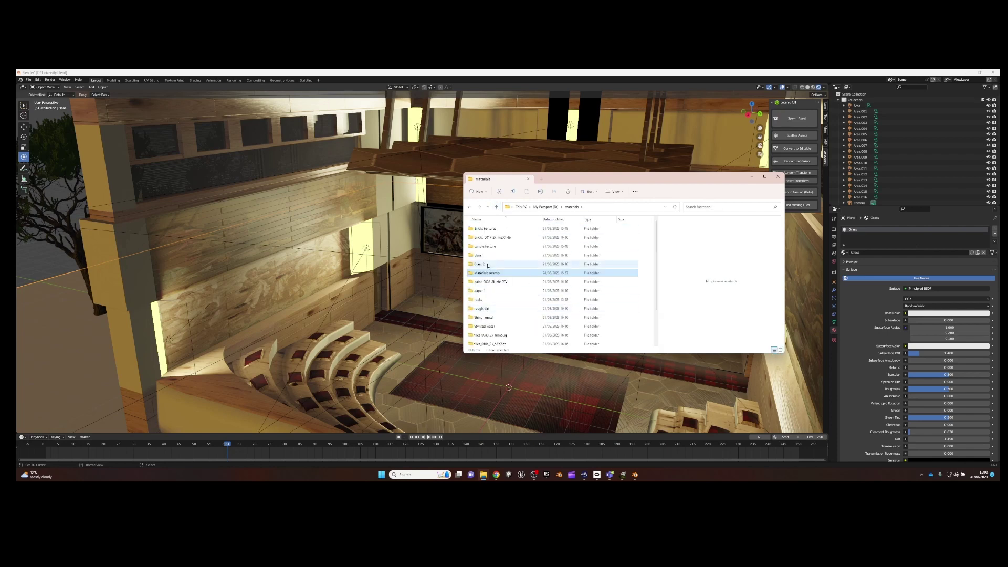
click(496, 262)
key(BackSpace)
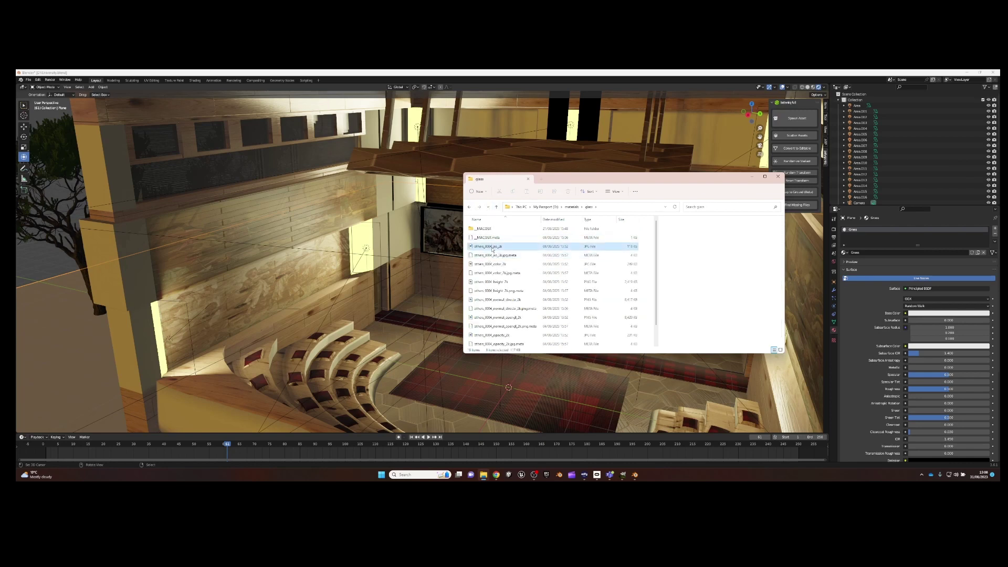
scroll(497, 303, down, 2)
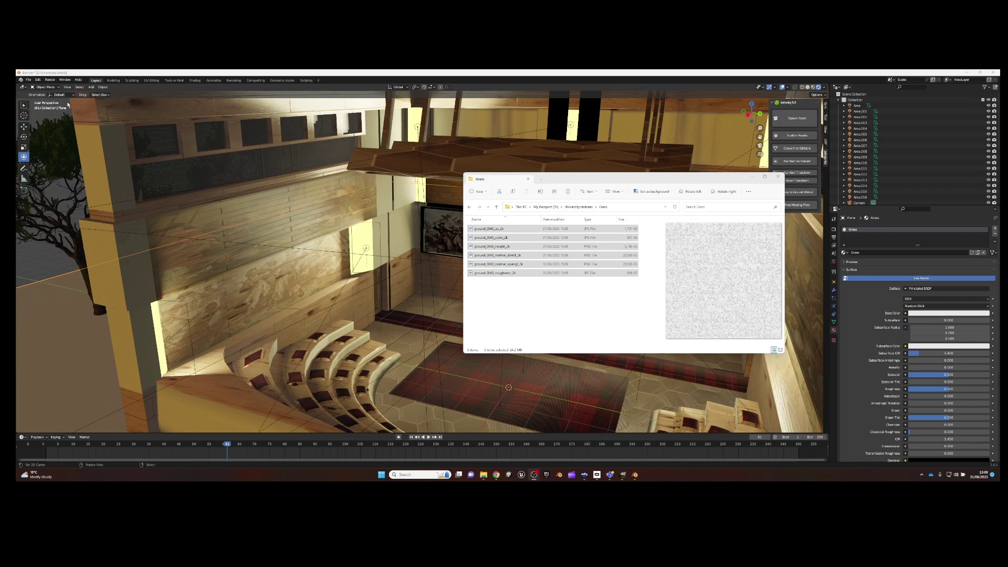
- Drag the ground_0040 color, roughness, height and ao images into the Grass material's shader nodes
key(shift+F3)
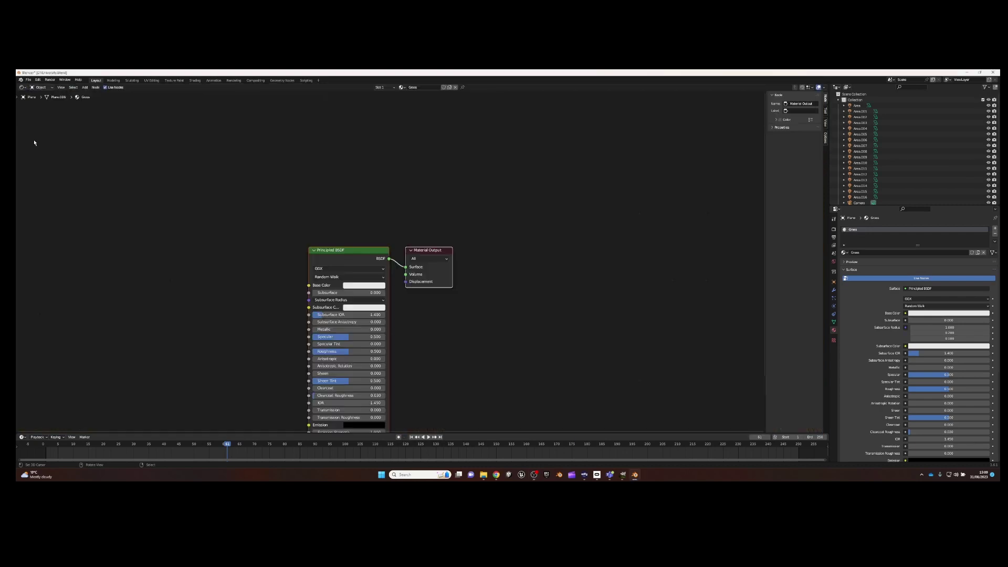
click(489, 477)
mouse_move(488, 229)
mouse_down()
mouse_move(221, 294)
mouse_move(204, 126)
mouse_up()
mouse_move(491, 246)
mouse_down()
mouse_move(275, 226)
mouse_move(302, 377)
mouse_up()
drag(495, 273, 178, 248)
drag(348, 232, 343, 201)
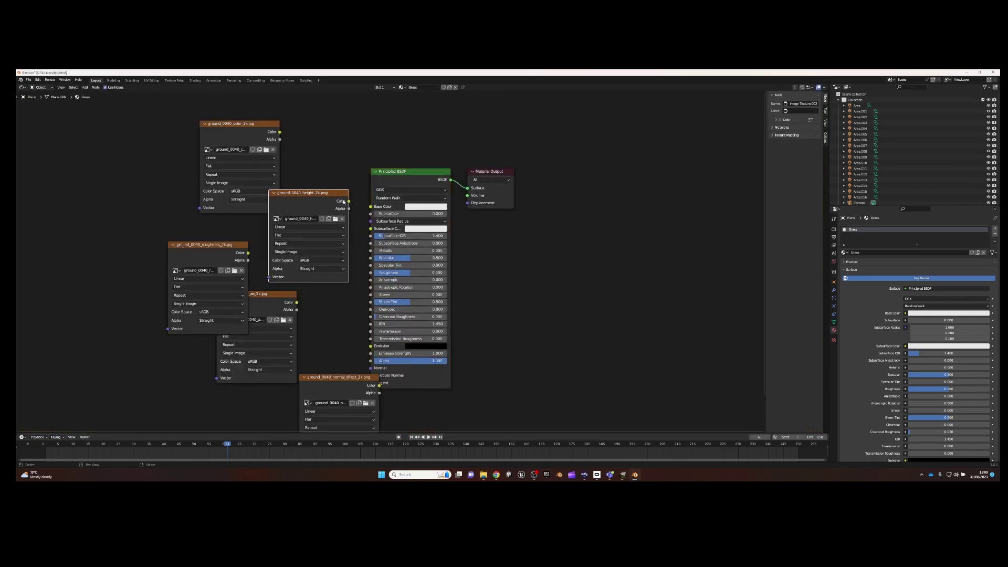
- Connect the ao texture and add a Normal Map node to the Principled BSDF Normal input
drag(290, 301, 236, 323)
drag(273, 325, 367, 299)
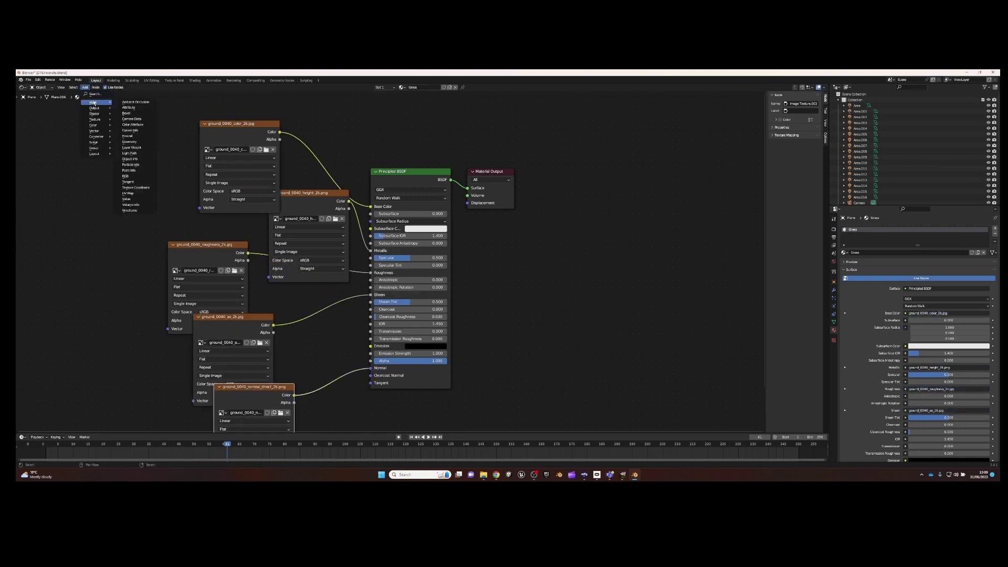
click(322, 359)
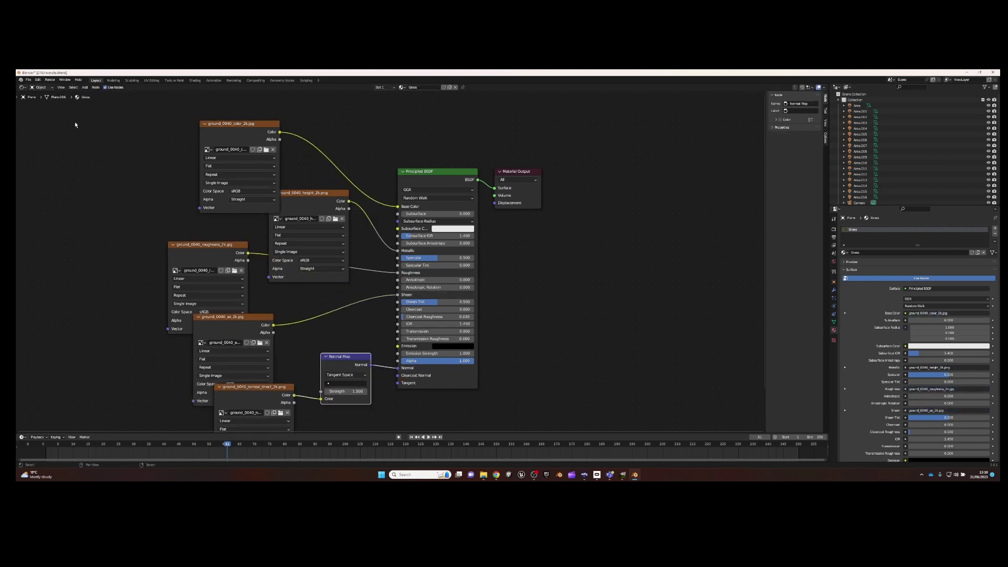
click(37, 103)
scroll(220, 181, down, 3)
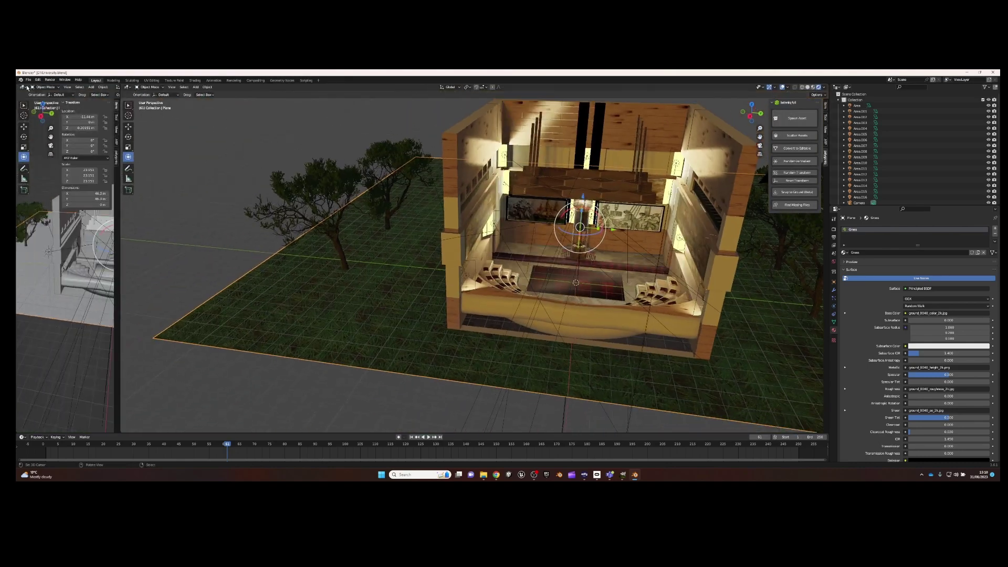
- Scale the ground plane's UVs in Edit Mode so the grass tiles more densely
key(Tab)
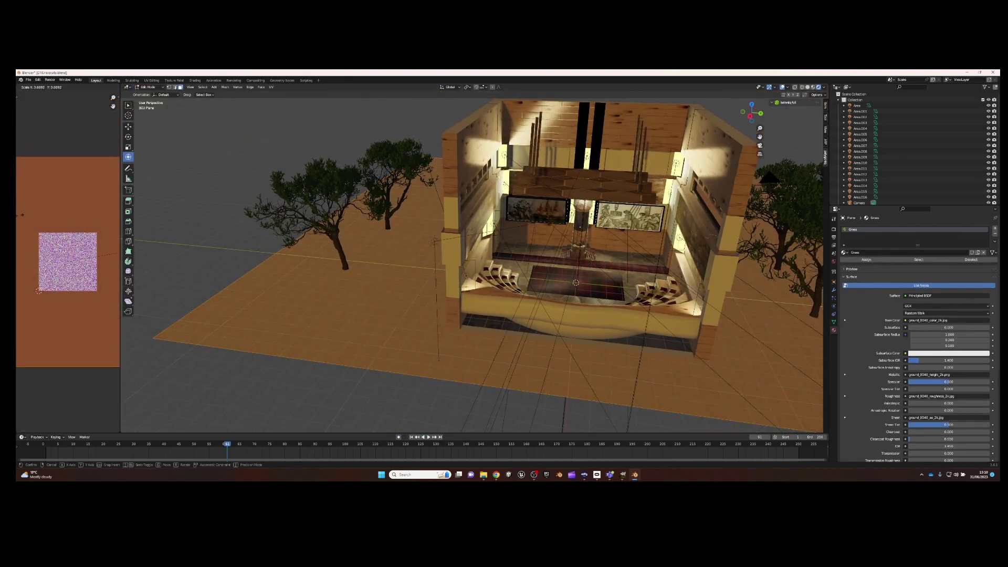
middle_drag(473, 262, 504, 294)
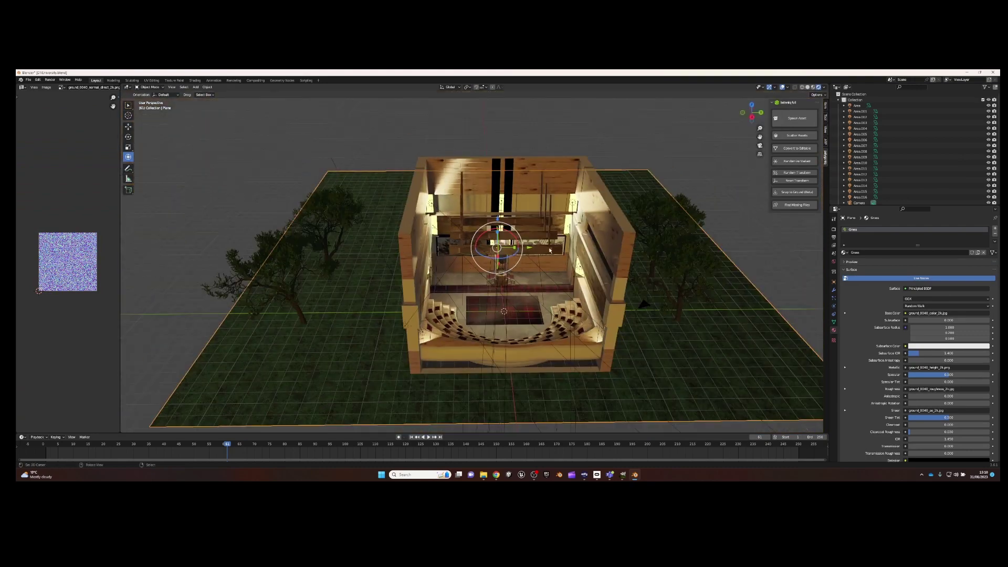
key(s)
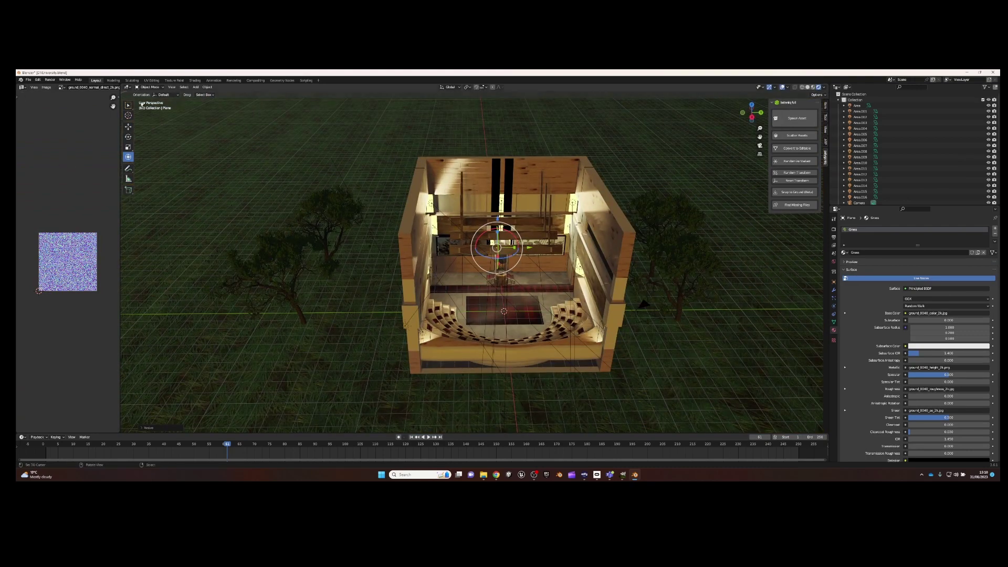
key(Tab)
key(Tab)
scroll(382, 229, up, 5)
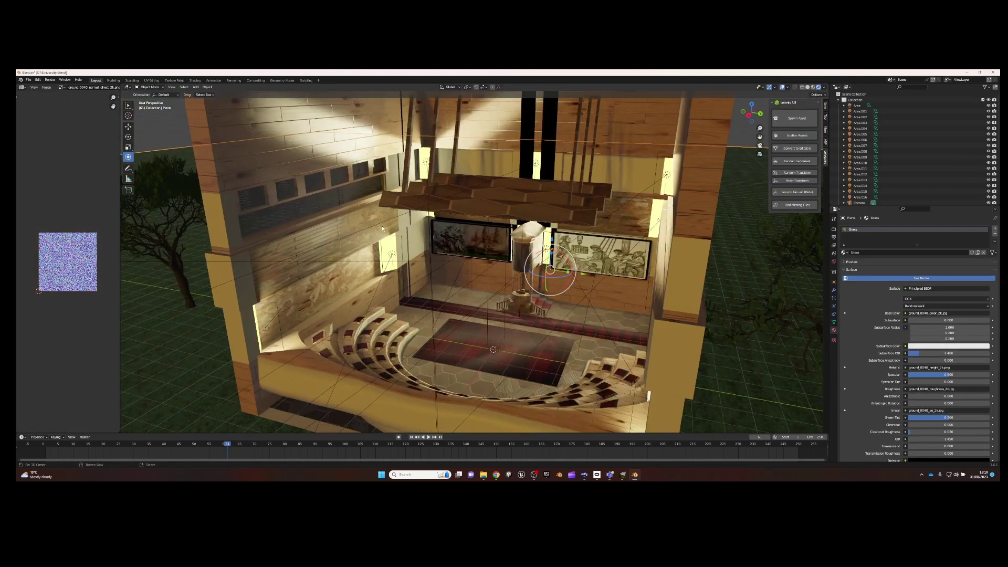
scroll(382, 228, up, 3)
scroll(382, 228, down, 1)
- Check the result through the active camera, then try an X-axis move of the selected object
click(172, 87)
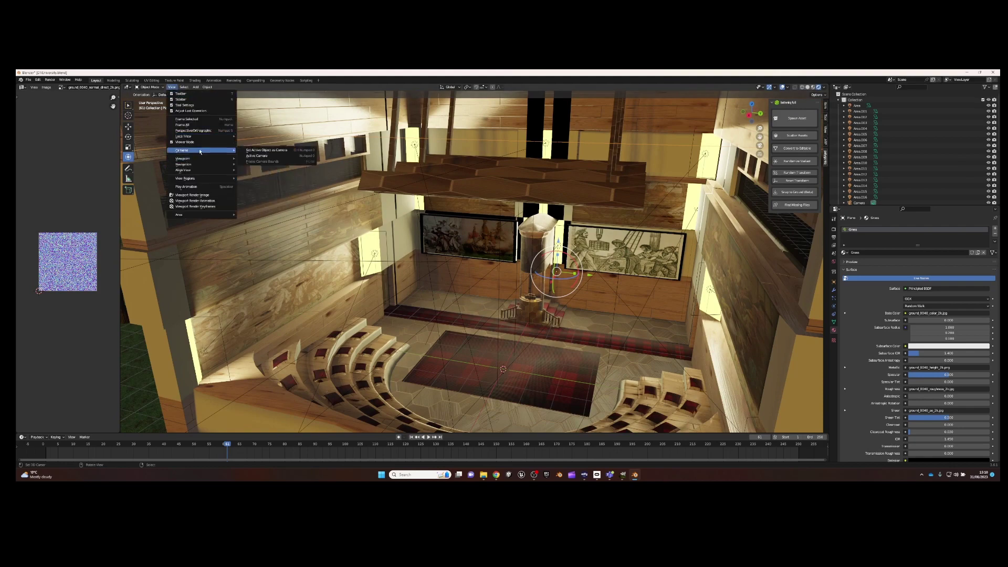
click(257, 156)
click(171, 87)
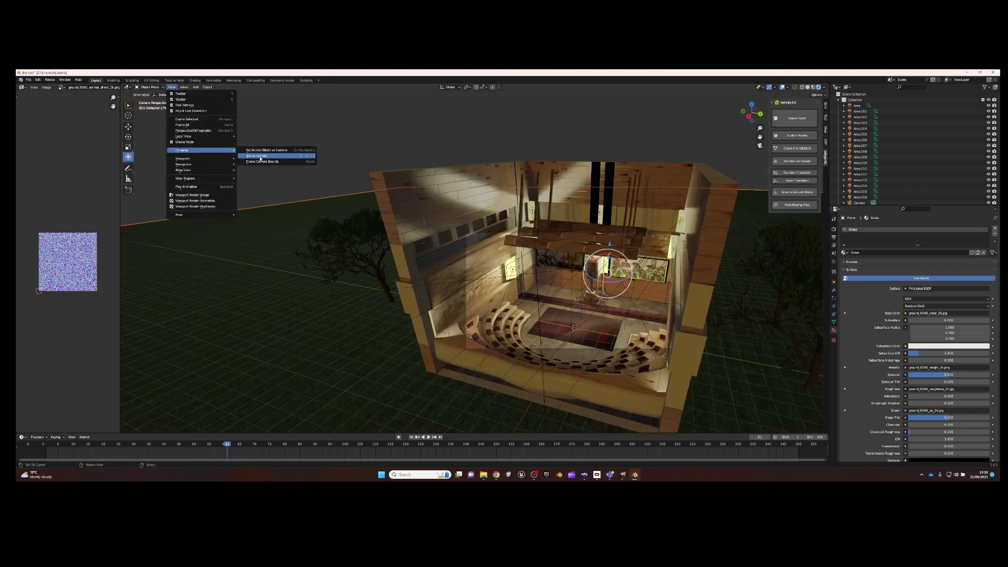
click(261, 157)
key(g)
key(x)
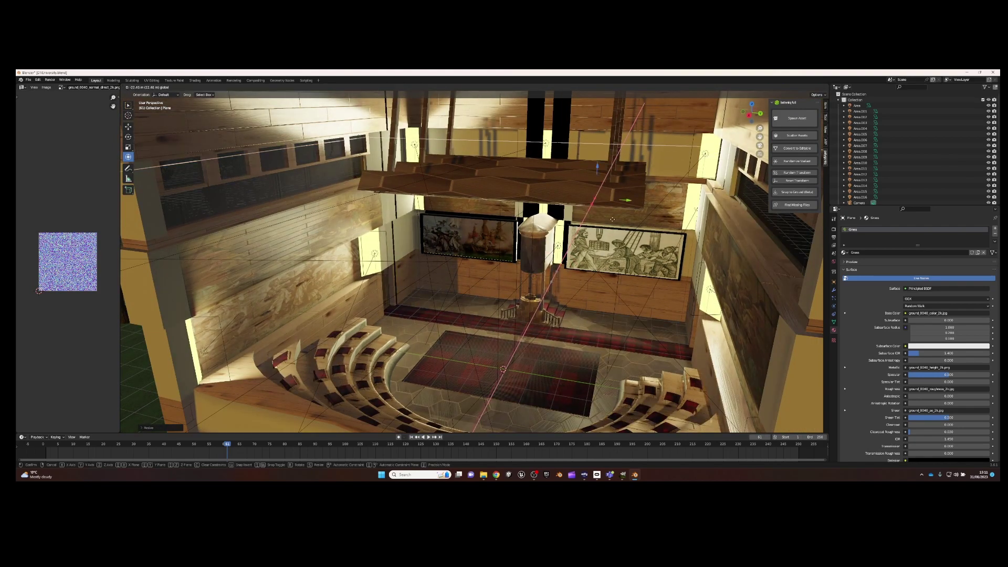
key(Escape)
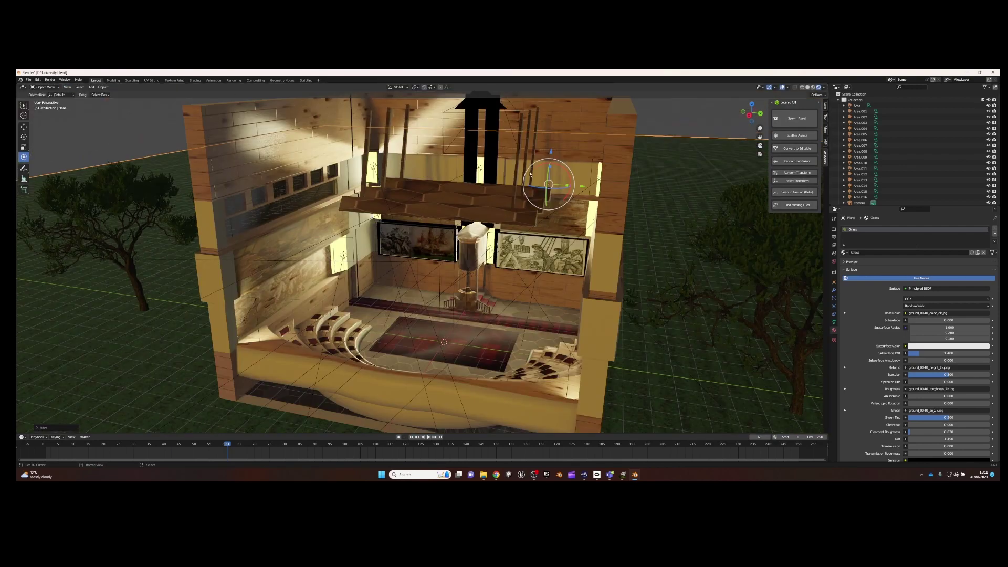
- Select the camera, view through it, and move and tilt it to frame the theatre
click(857, 131)
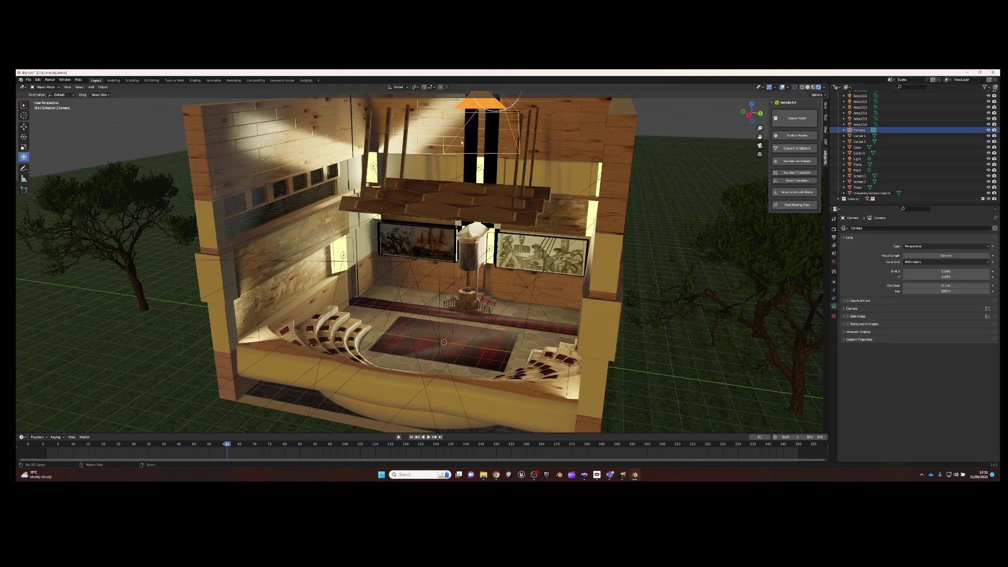
click(158, 155)
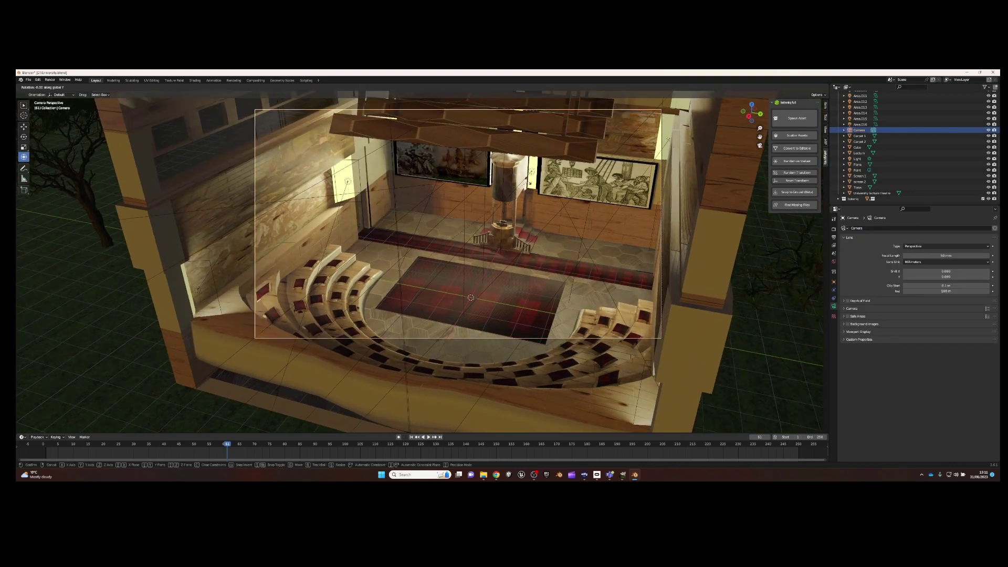
click(529, 182)
key(g)
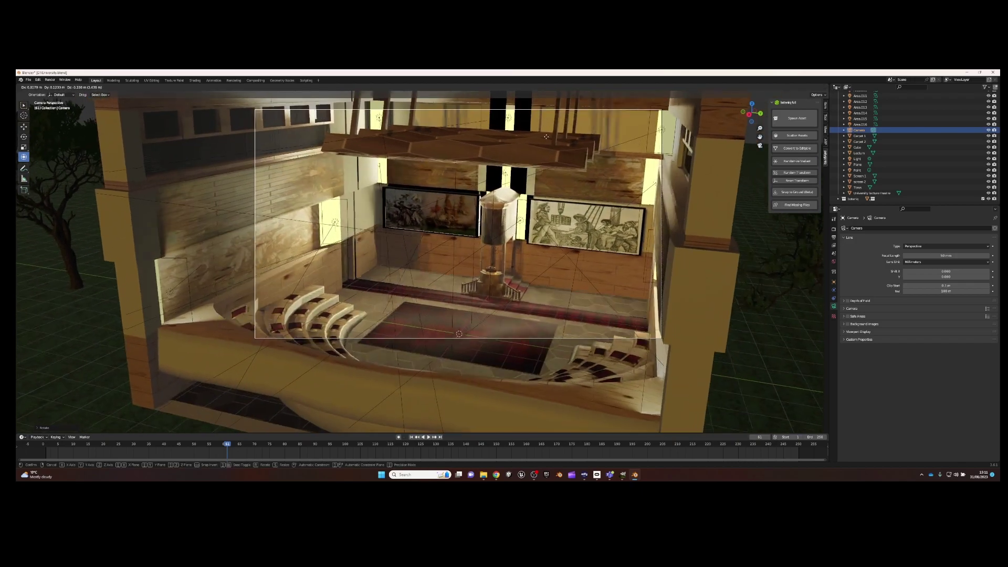
click(549, 154)
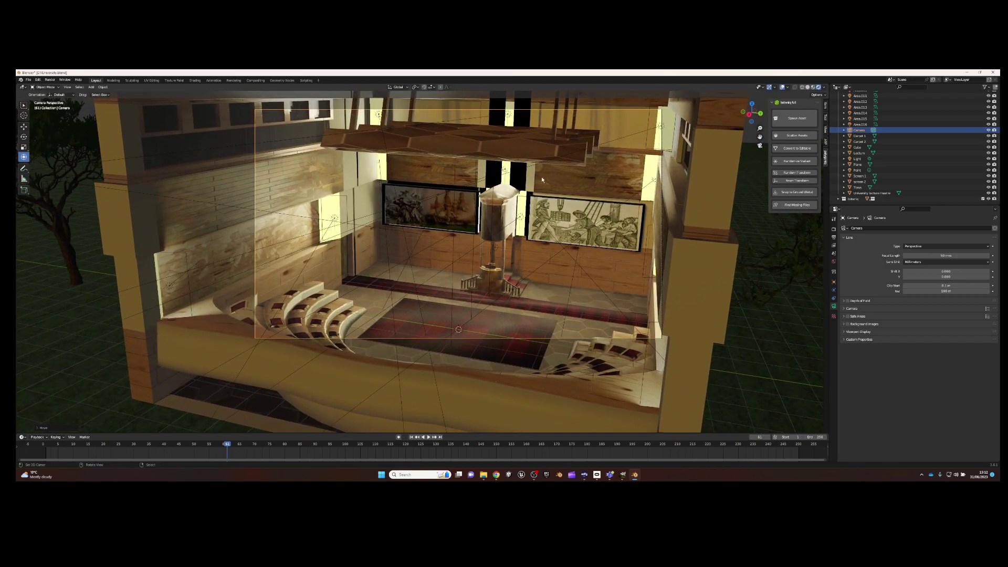
key(r)
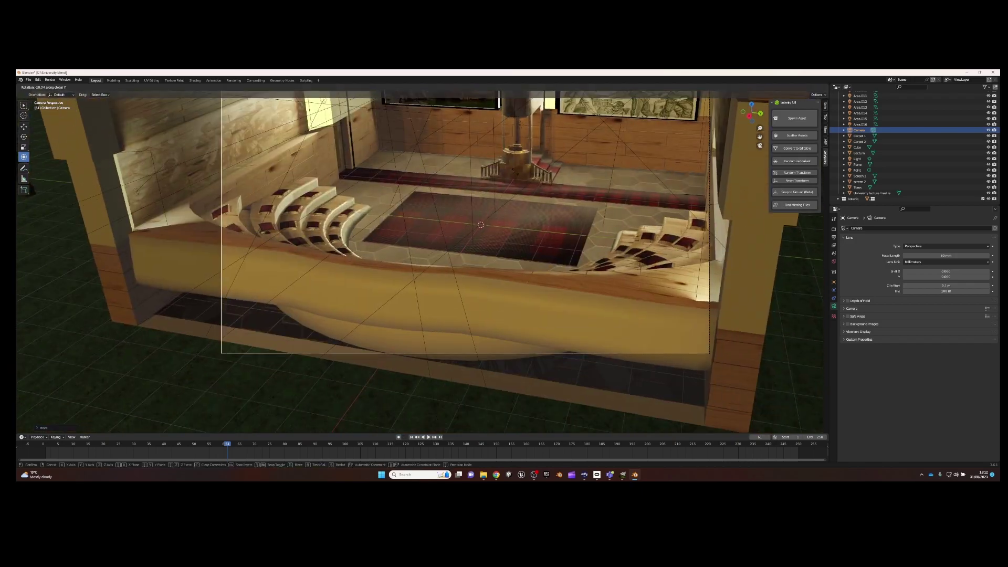
click(572, 252)
key(g)
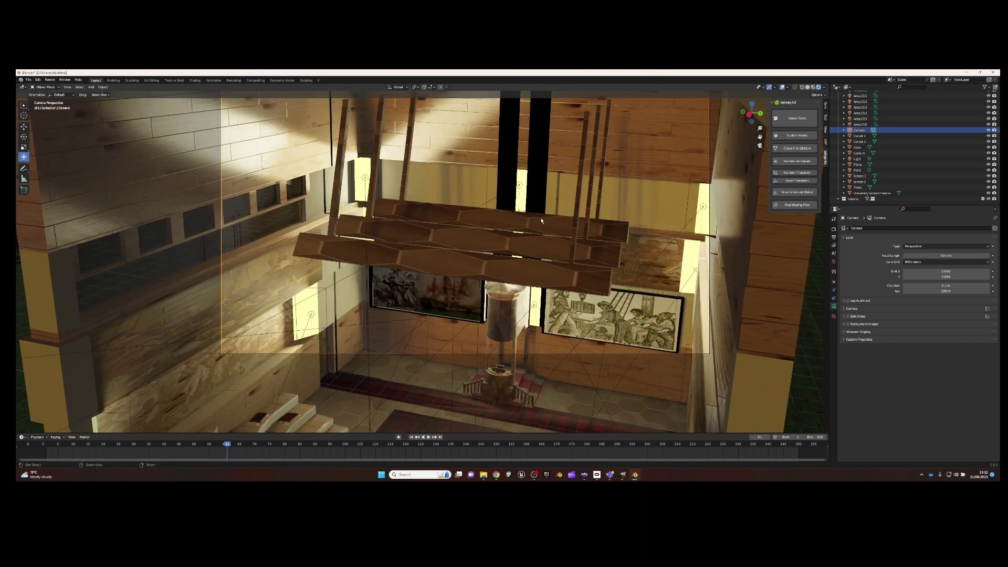
click(434, 231)
- Adjust the pine tree's height beside the theatre and render a test with F12
scroll(434, 231, down, 2)
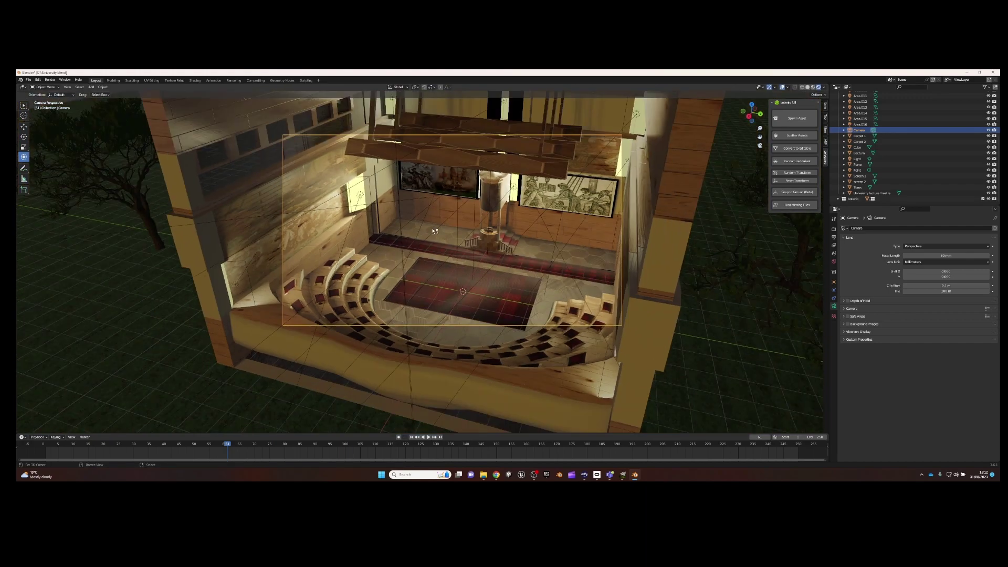
shift+middle_drag(434, 231, 571, 241)
click(596, 304)
click(414, 180)
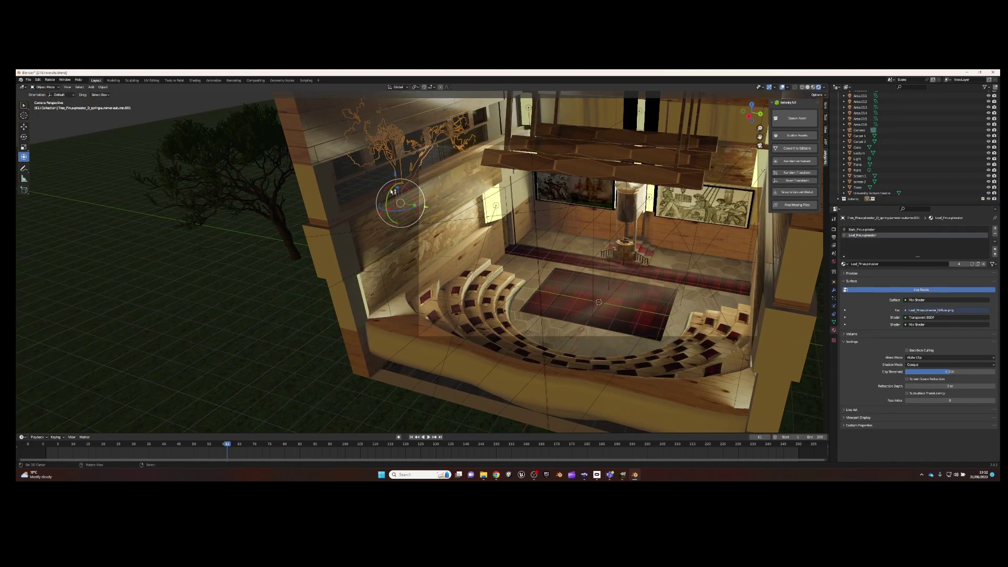
drag(393, 191, 397, 189)
key(F12)
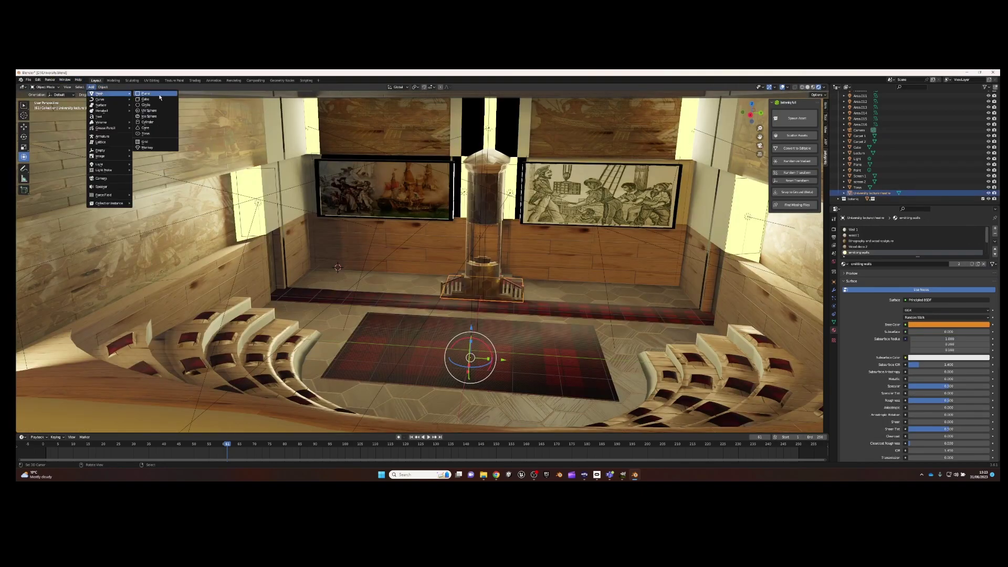
- Add a cube, stretch it tall along Z, and lower it to the floor by the painted wall
click(146, 99)
scroll(483, 225, up, 5)
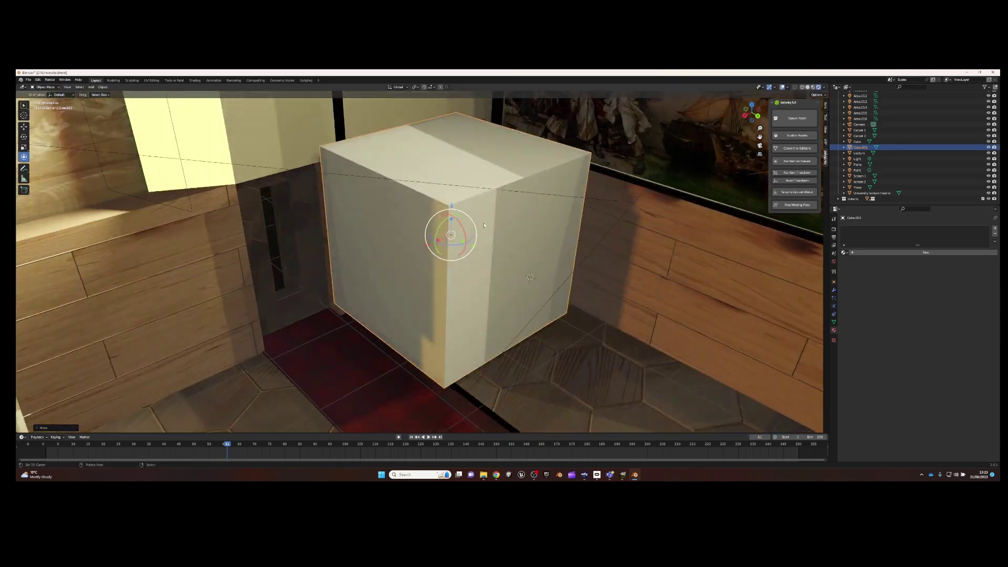
scroll(484, 224, down, 3)
scroll(484, 225, down, 3)
key(s)
key(z)
click(571, 224)
scroll(545, 230, up, 4)
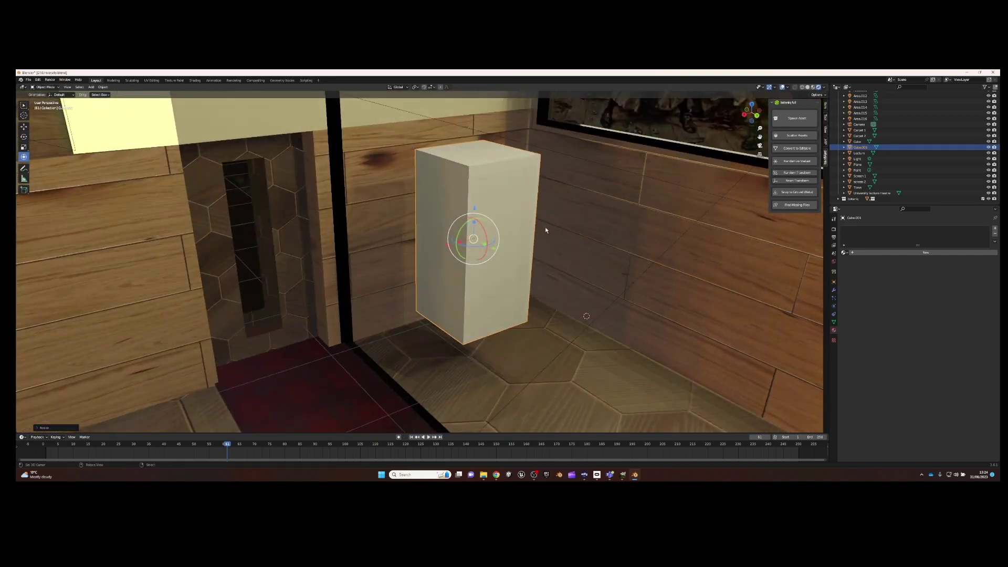
scroll(545, 230, down, 5)
mouse_move(545, 230)
middle_down()
mouse_move(335, 262)
mouse_move(471, 216)
mouse_move(436, 309)
mouse_move(425, 262)
middle_up()
scroll(503, 239, down, 3)
scroll(472, 241, up, 3)
key(g)
key(z)
click(319, 269)
scroll(319, 268, down, 3)
scroll(471, 216, up, 5)
- Add loop cuts in Edit Mode and scale them to lay out the shelf divisions
key(Tab)
key(ctrl+r)
click(426, 262)
right_click(425, 262)
key(s)
key(y)
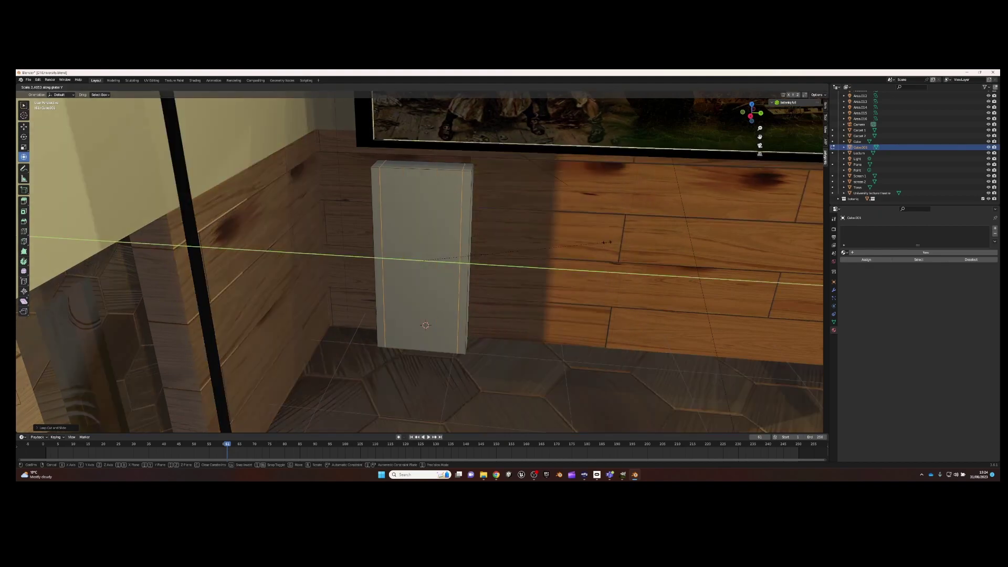
click(391, 212)
key(s)
key(z)
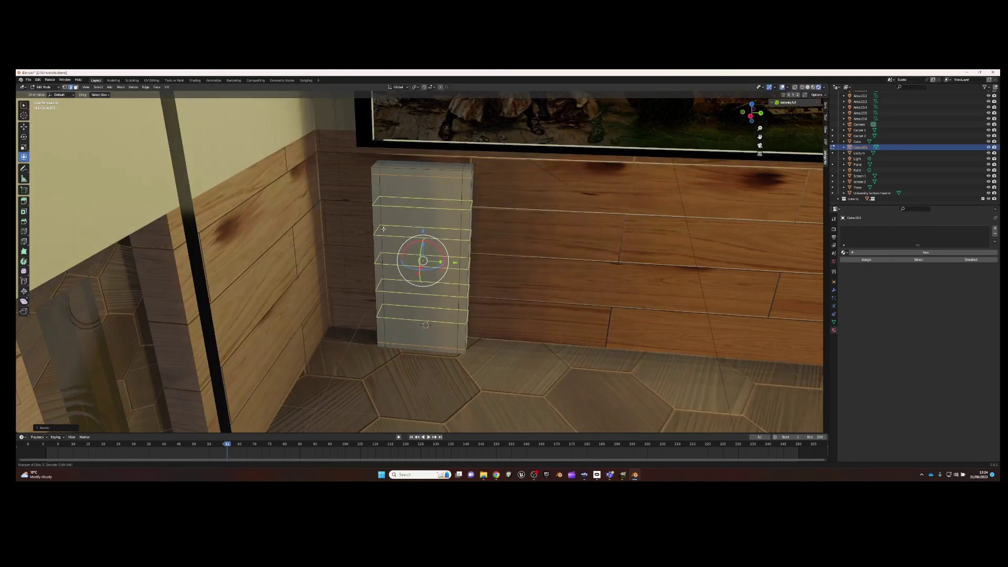
click(383, 228)
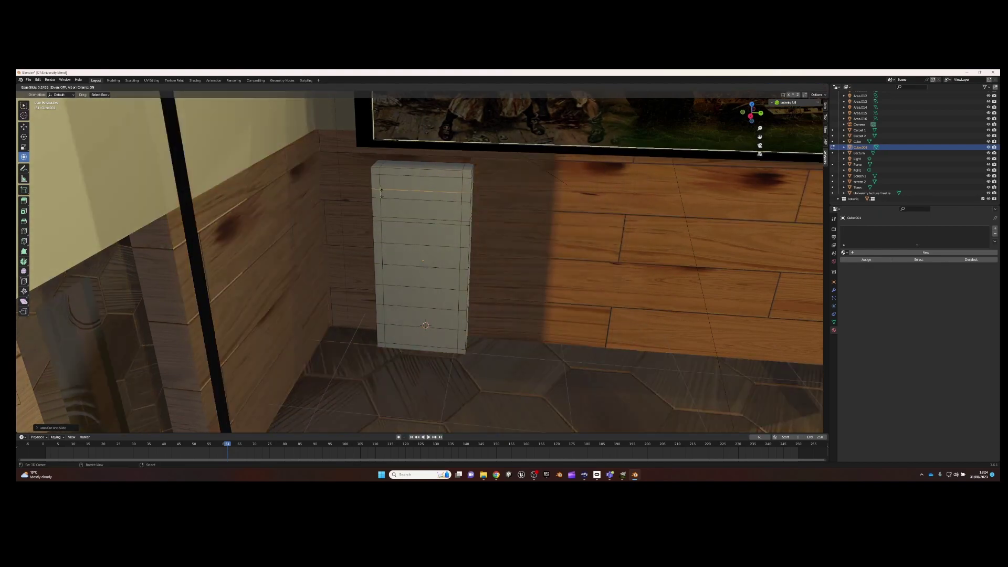
click(382, 193)
key(ctrl+r)
click(383, 318)
- Select the shelf faces and push them in along one axis to recess the shelves
middle_drag(413, 306, 414, 237)
alt+click(414, 236)
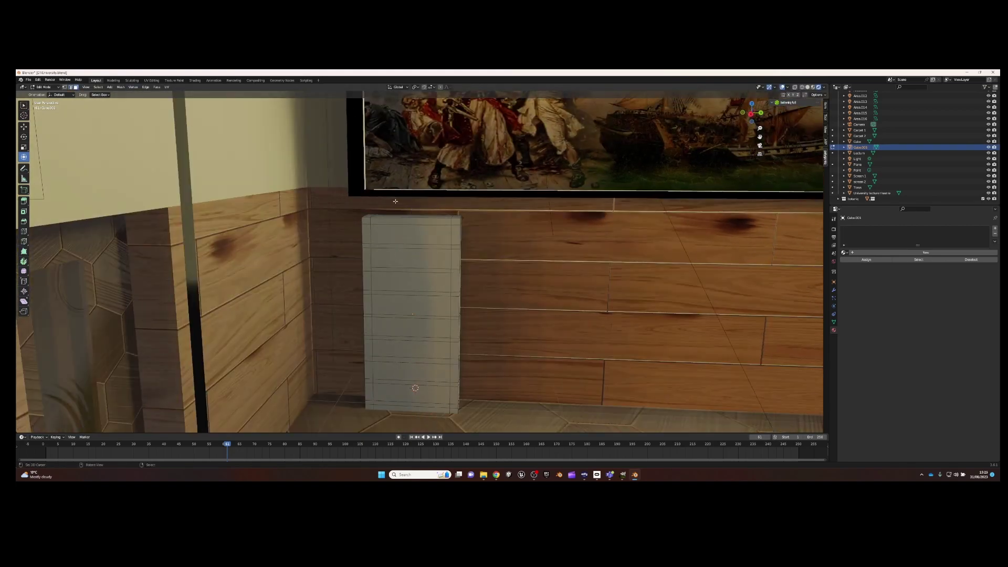
key(g)
key(z)
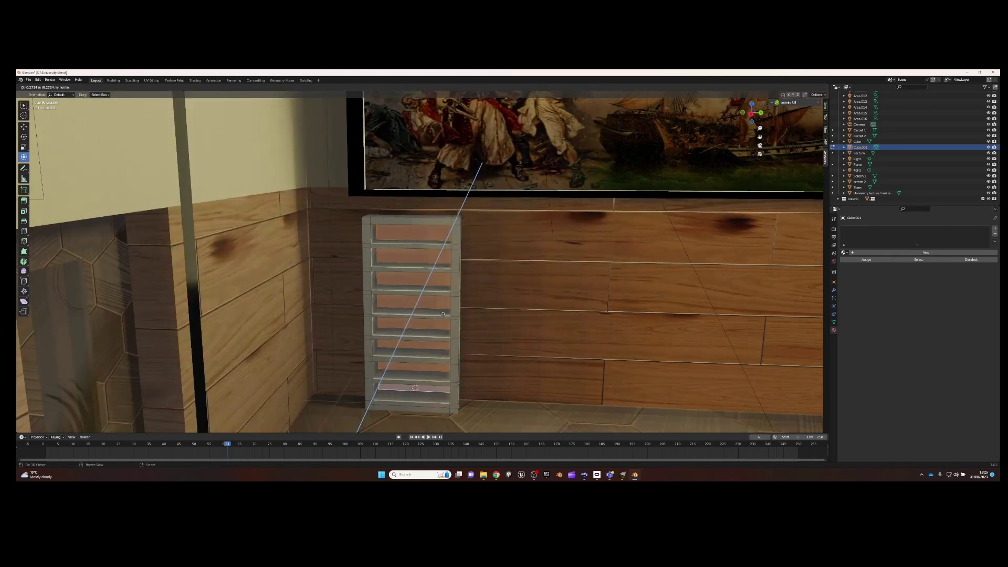
click(440, 324)
key(g)
key(z)
click(437, 328)
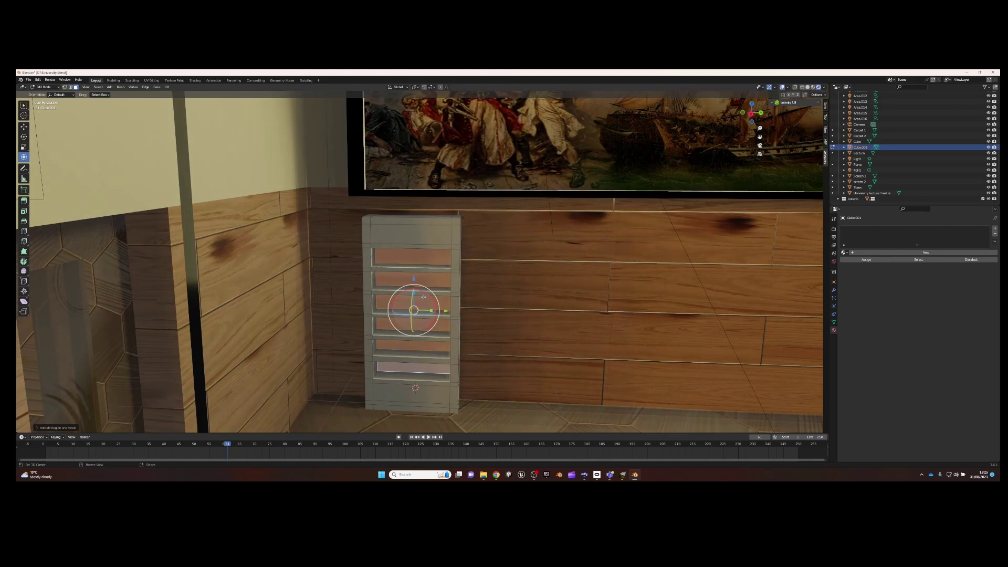
middle_drag(437, 328, 430, 220)
- Raise the top with proportional editing along Z to form a pointed peak
key(g)
key(z)
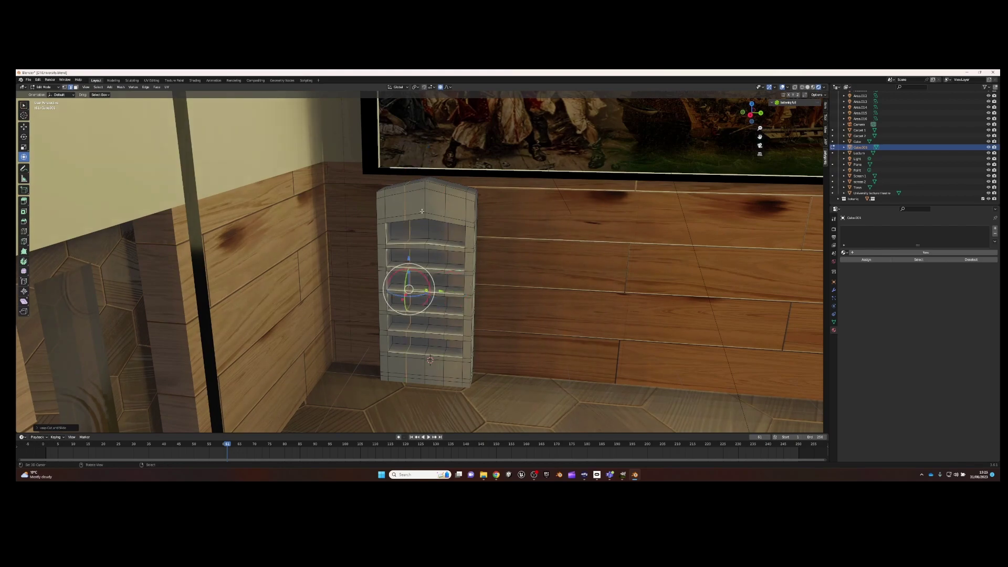
middle_drag(421, 211, 445, 350)
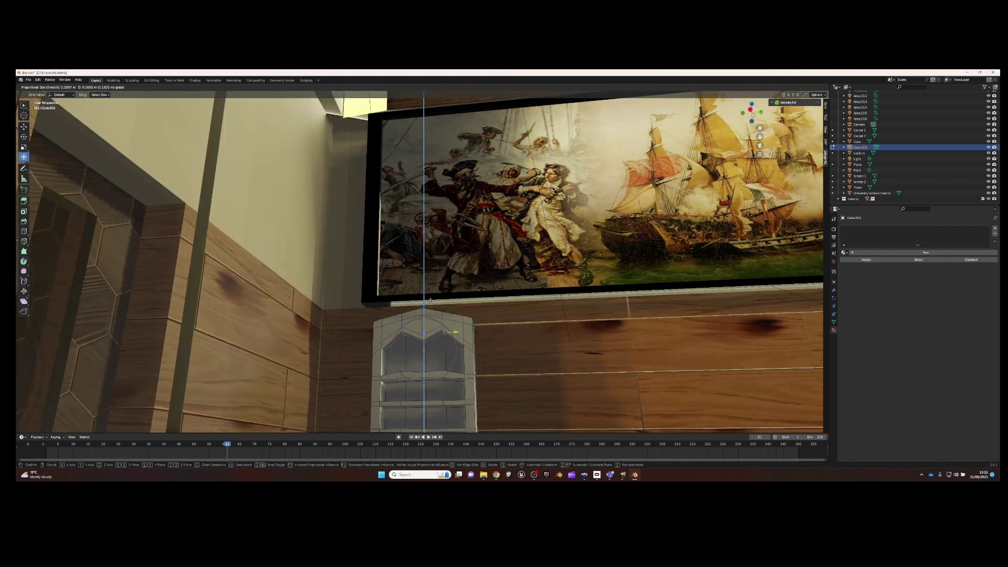
scroll(425, 311, up, 8)
mouse_move(425, 311)
middle_down()
mouse_move(414, 305)
mouse_move(399, 322)
middle_up()
click(414, 305)
- Select the whole bookcase mesh and adjust it vertically with soft falloff
key(a)
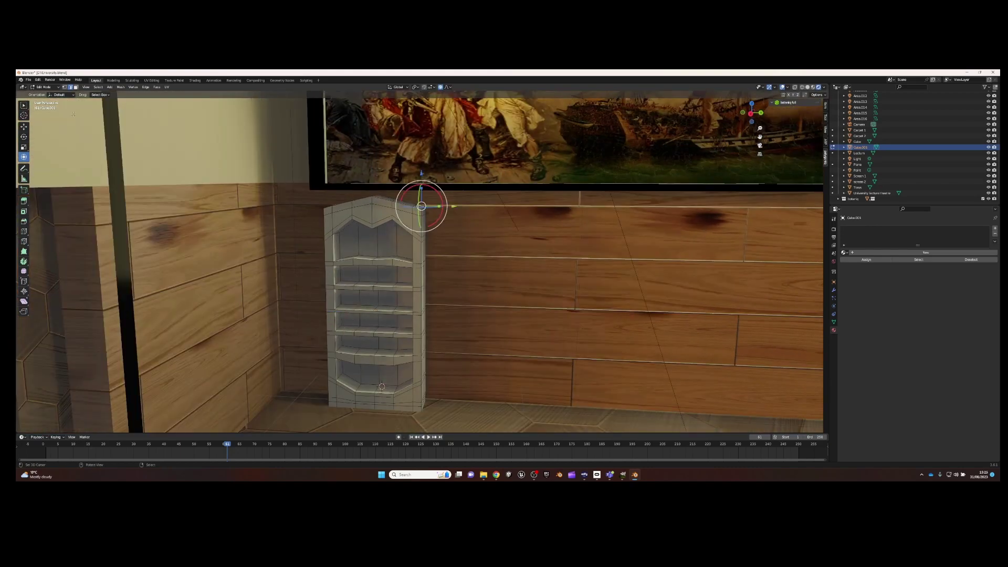
middle_drag(418, 208, 284, 139)
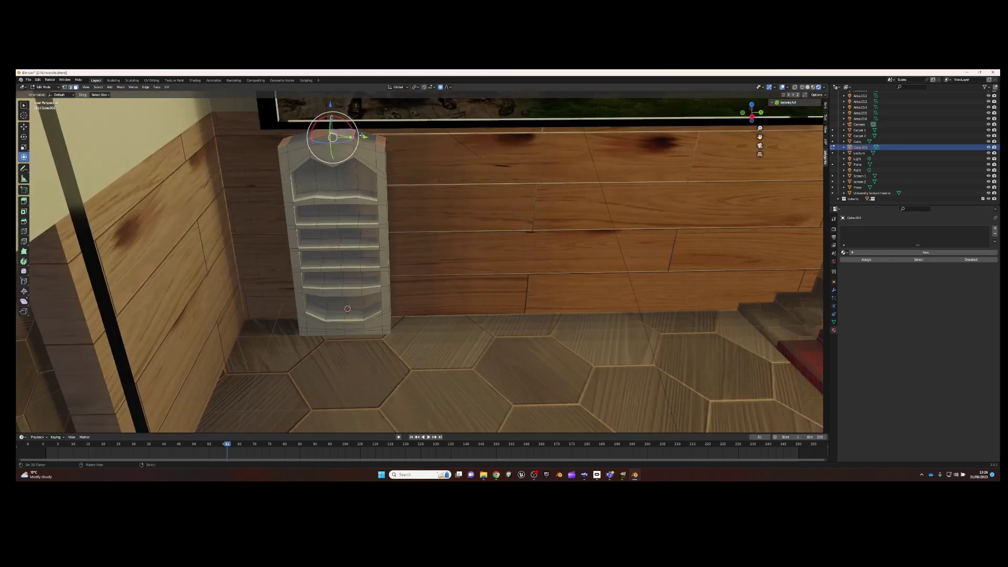
key(a)
key(g)
key(z)
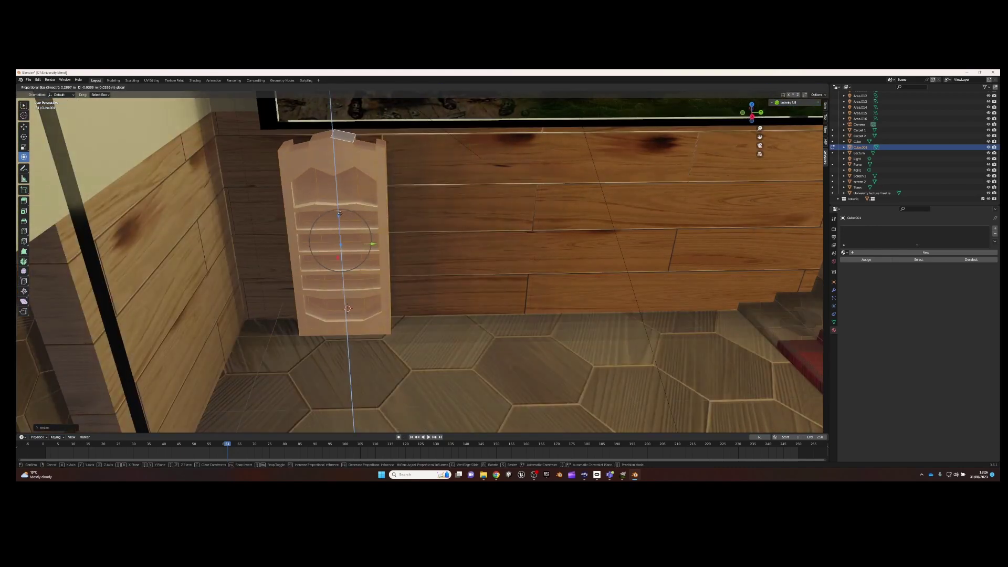
click(340, 213)
scroll(339, 214, down, 3)
mouse_move(340, 214)
middle_down()
mouse_move(416, 242)
mouse_move(667, 218)
middle_up()
scroll(416, 241, up, 4)
- Assign Wood 2 to the bookcase and scale its UVs in the UV Editor to fit the wood grain
click(855, 304)
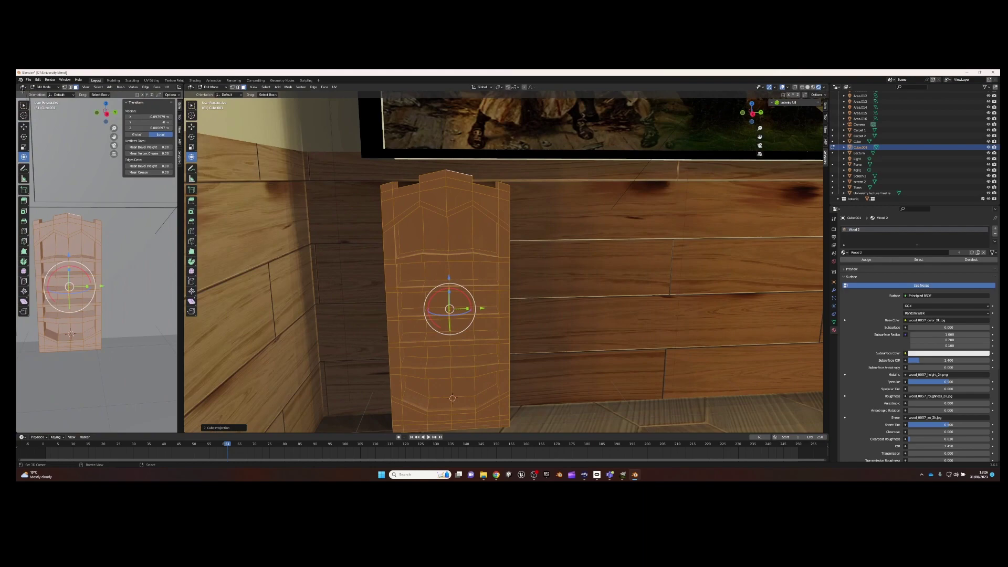
click(23, 87)
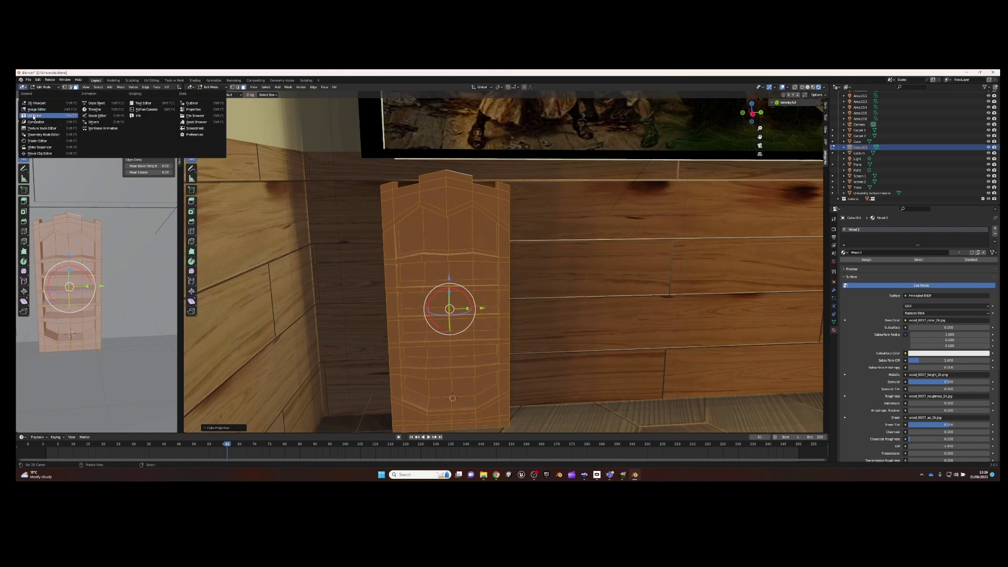
click(50, 116)
key(s)
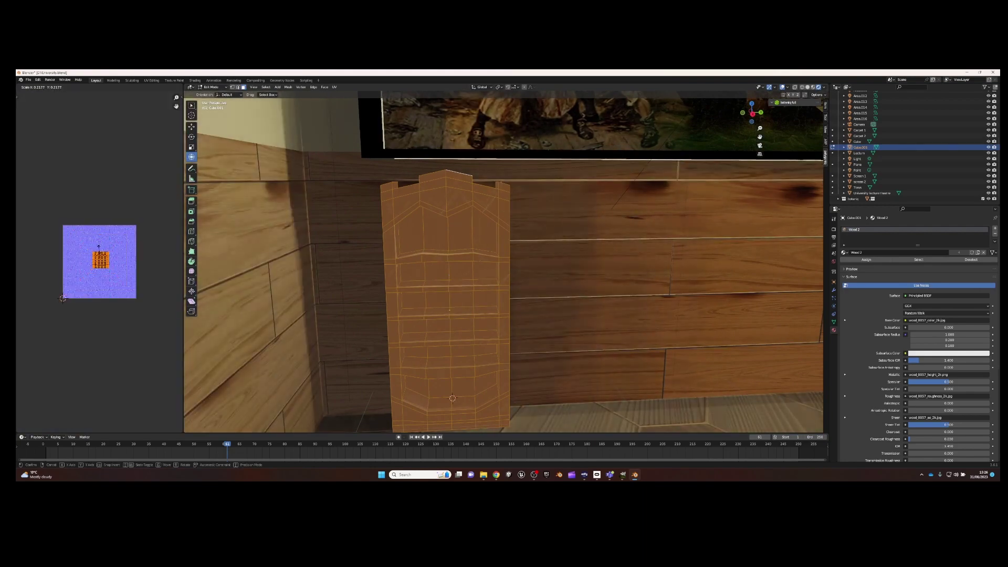
key(Tab)
scroll(506, 274, up, 5)
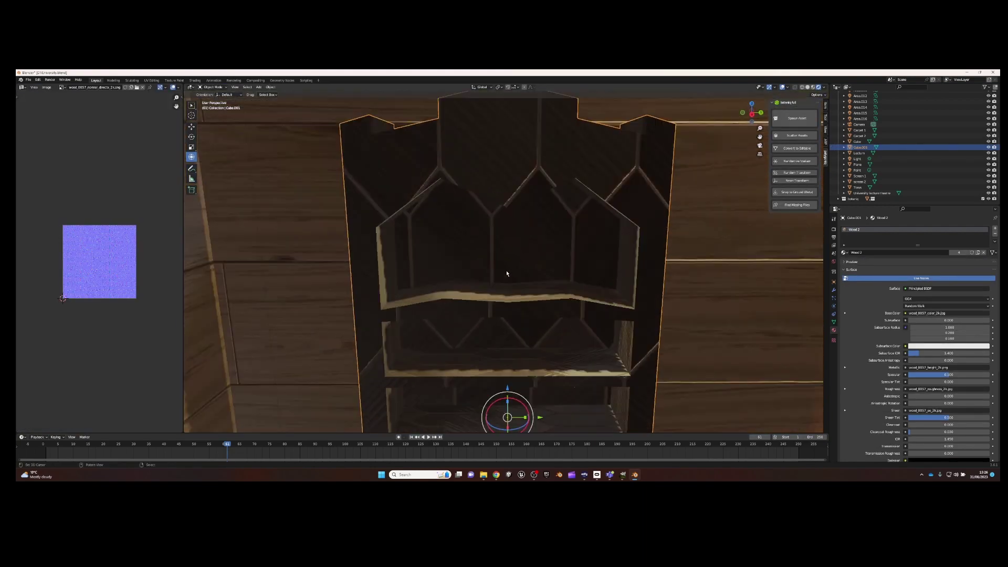
scroll(688, 214, down, 3)
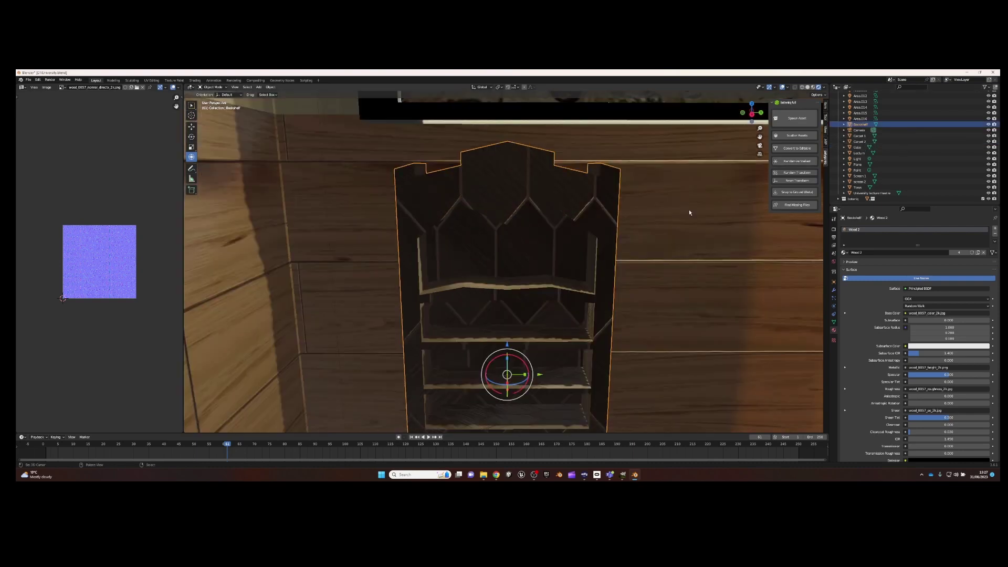
scroll(549, 189, down, 3)
scroll(538, 236, up, 6)
- Add a new cube for the book, shrink it, and raise it along Z
click(315, 100)
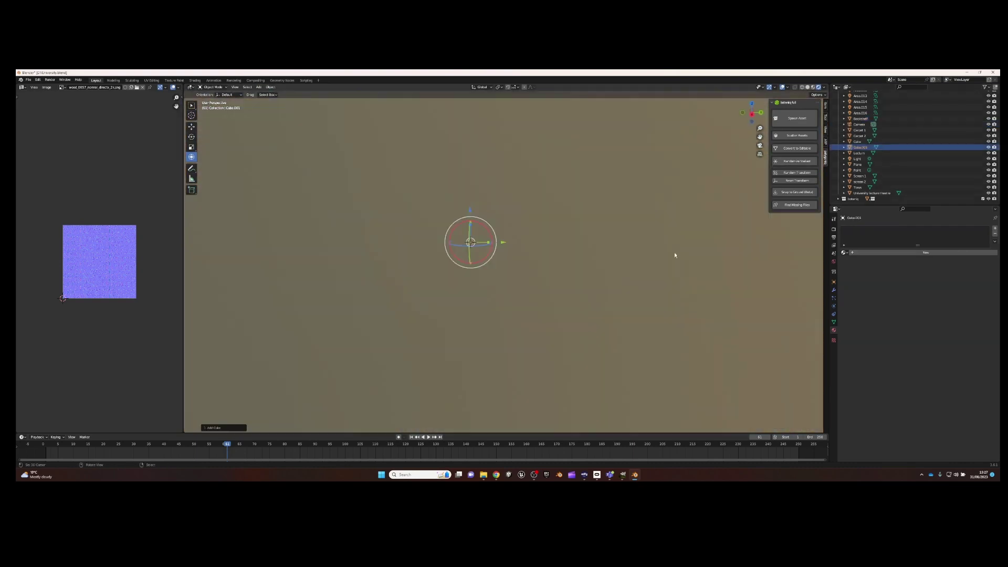
key(s)
key(g)
key(z)
middle_drag(420, 237, 481, 227)
- Scale the cube along X and Z into a tall, thin book slab
key(s)
key(x)
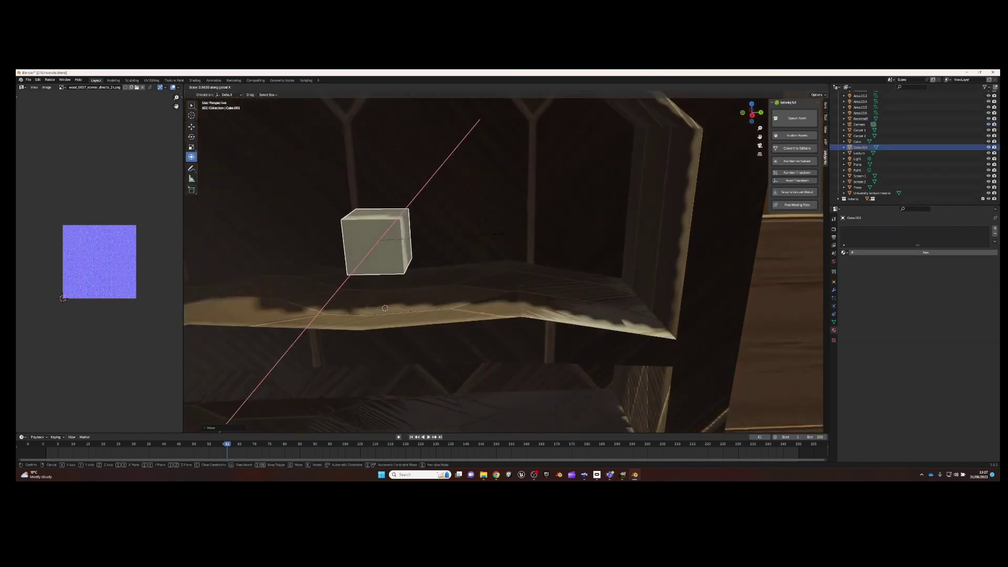
key(y)
key(z)
click(394, 215)
middle_drag(394, 214, 443, 224)
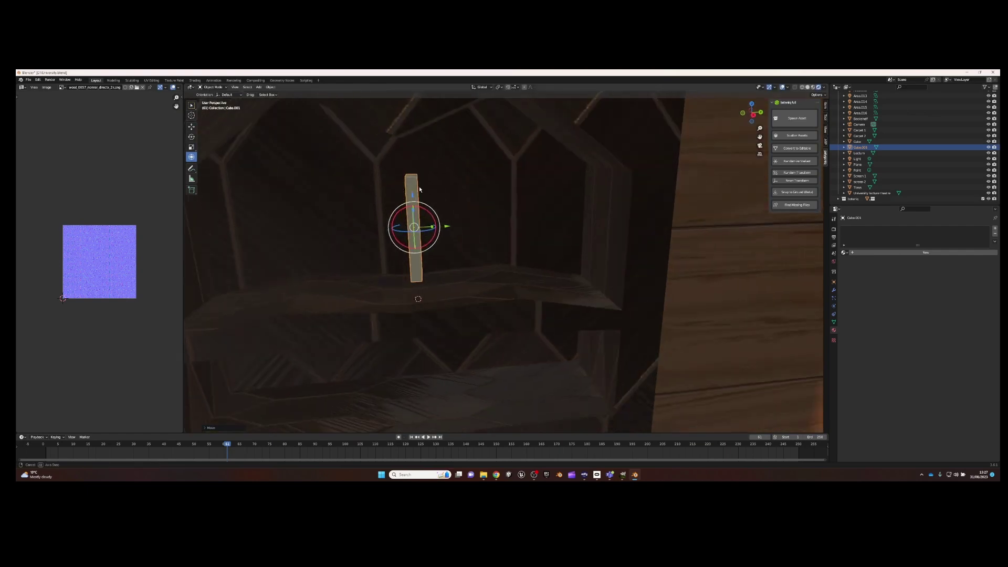
key(s)
key(z)
click(420, 311)
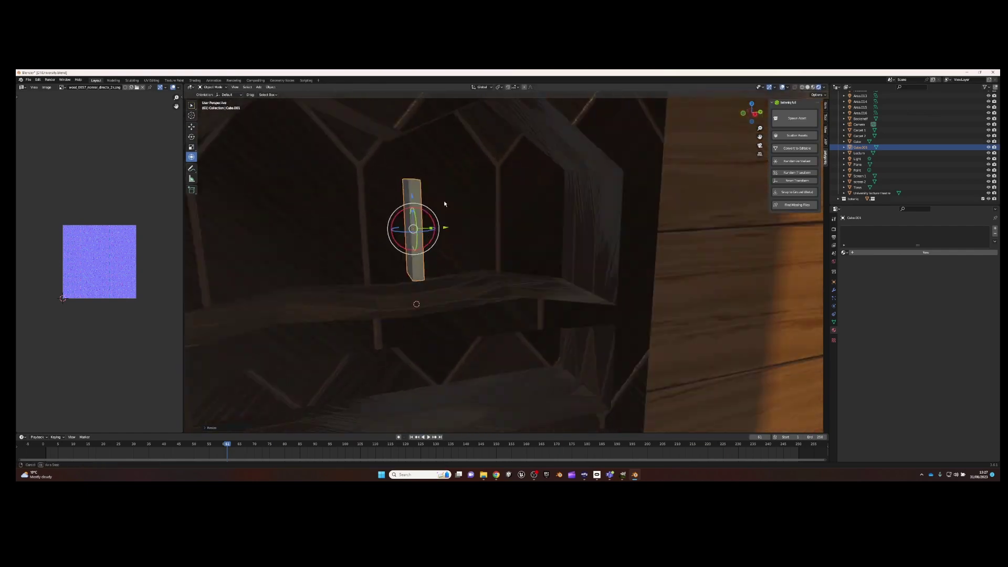
middle_drag(421, 311, 473, 315)
- Give the slab a new yellow material for the pages
click(866, 253)
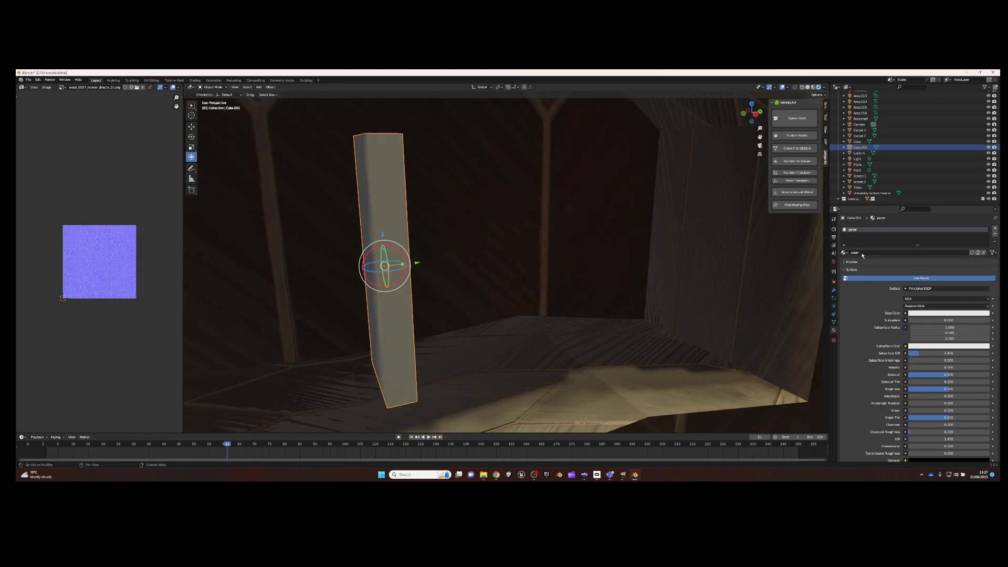
click(944, 313)
click(976, 233)
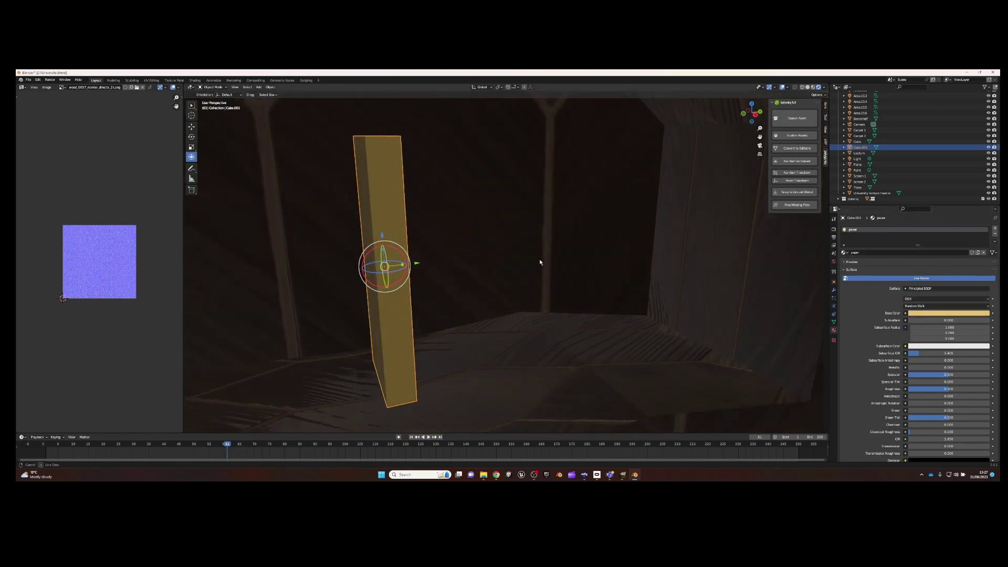
mouse_move(540, 264)
middle_down()
mouse_move(350, 169)
mouse_move(443, 261)
middle_up()
- In Edit Mode, extrude and scale faces to form the book's cover
key(Tab)
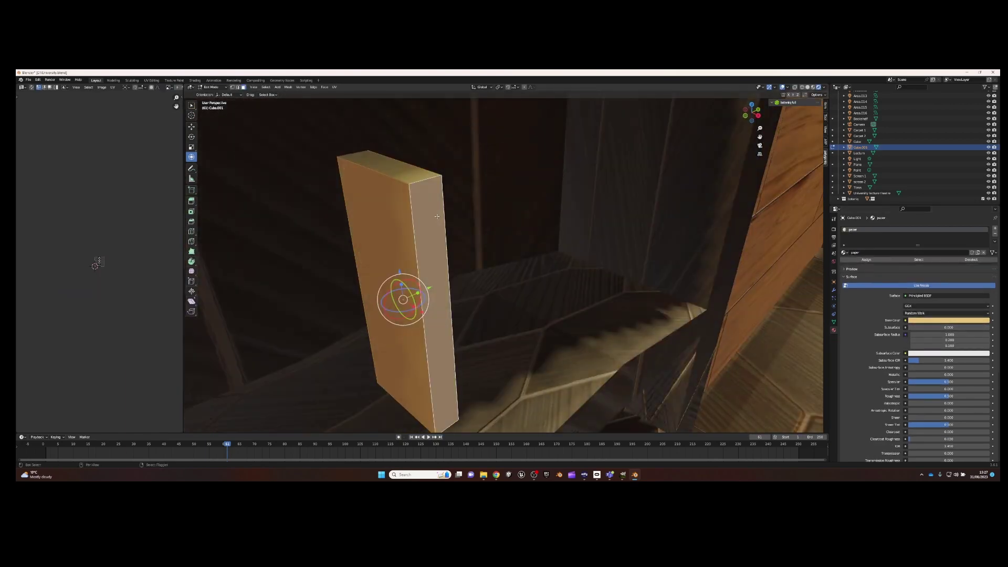
key(e)
key(s)
click(491, 216)
mouse_move(508, 219)
middle_down()
mouse_move(481, 213)
mouse_move(540, 207)
mouse_move(475, 131)
mouse_move(541, 245)
mouse_move(508, 243)
middle_up()
- Add a second material slot with the Carpet material on the cover, using Cube Projection UVs
click(995, 232)
click(843, 263)
click(871, 284)
click(523, 246)
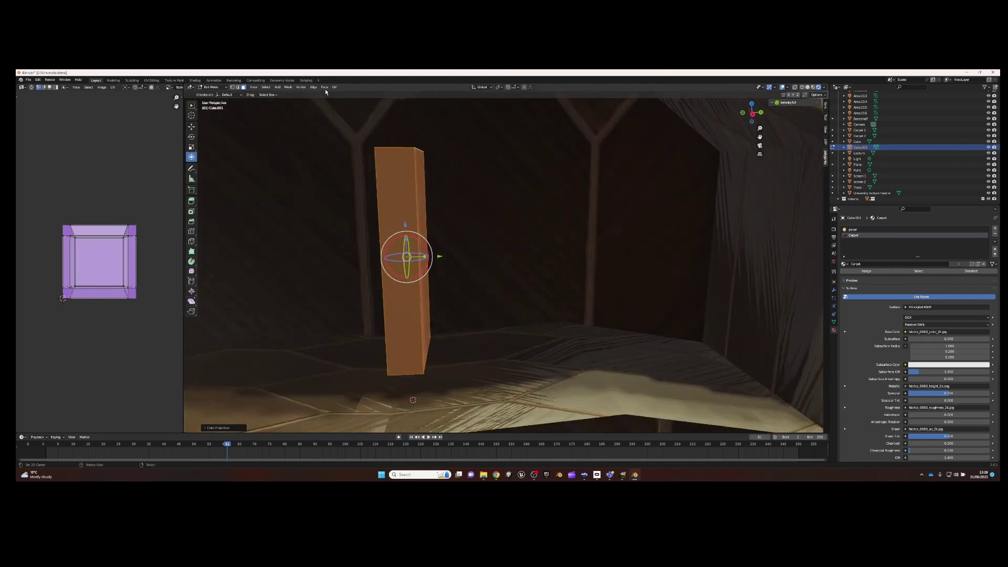
key(Tab)
- Move the book along Z so it stands on a bookcase shelf
mouse_move(326, 179)
middle_down()
mouse_move(336, 220)
mouse_move(324, 225)
mouse_move(353, 281)
mouse_move(254, 292)
mouse_move(278, 357)
mouse_move(313, 243)
mouse_move(336, 293)
mouse_move(394, 273)
middle_up()
key(g)
key(z)
click(321, 266)
- Give the book the Grass material and place a duplicate beside it along Y
click(843, 264)
middle_drag(566, 260, 824, 258)
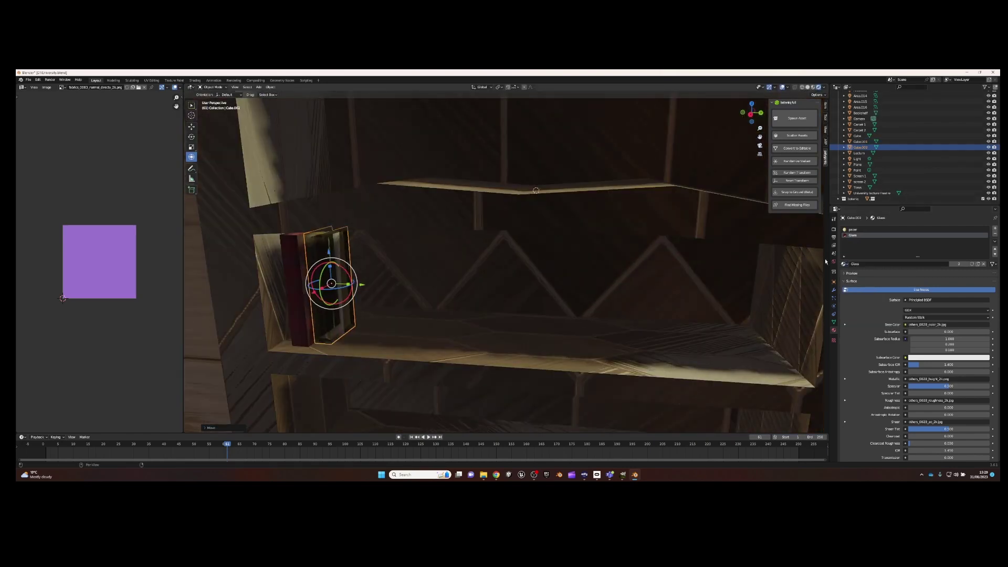
click(843, 263)
key(shift+d)
key(y)
click(623, 274)
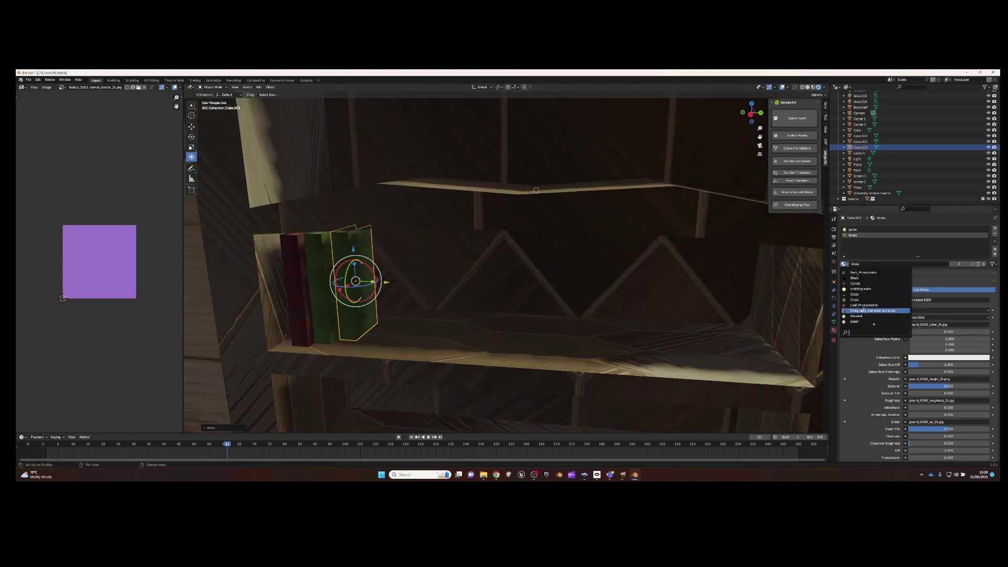
- Copy another book and give it the Leaf_Pinus-pinaster material
key(shift+d)
click(367, 284)
click(843, 264)
click(873, 311)
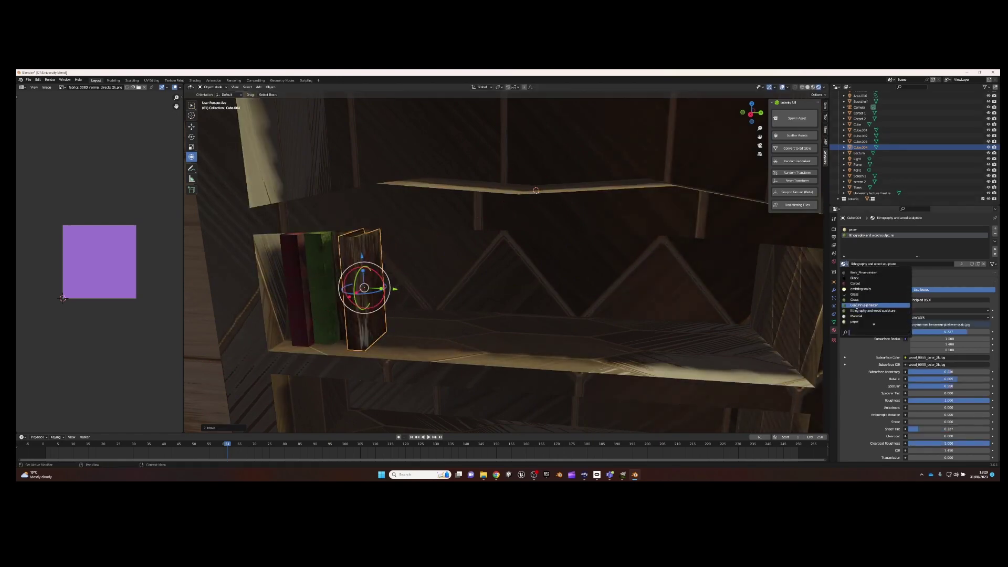
click(865, 305)
- Add two more copies along X with the Wood 2 and wood 1 materials
mouse_move(399, 273)
middle_down()
mouse_move(390, 286)
mouse_move(577, 273)
middle_up()
key(shift+d)
key(x)
click(391, 286)
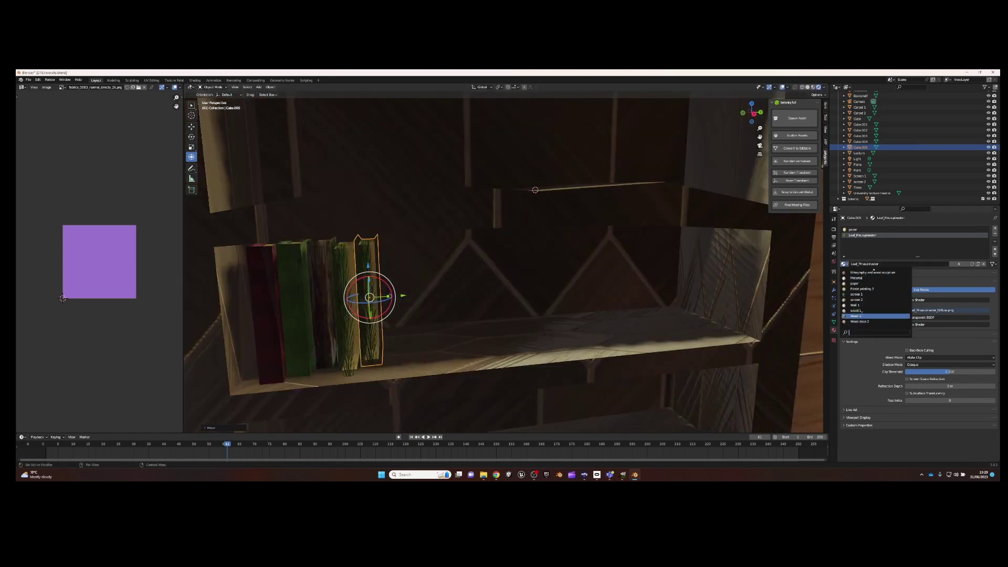
click(855, 316)
key(shift+d)
key(x)
click(399, 286)
middle_drag(398, 286, 411, 285)
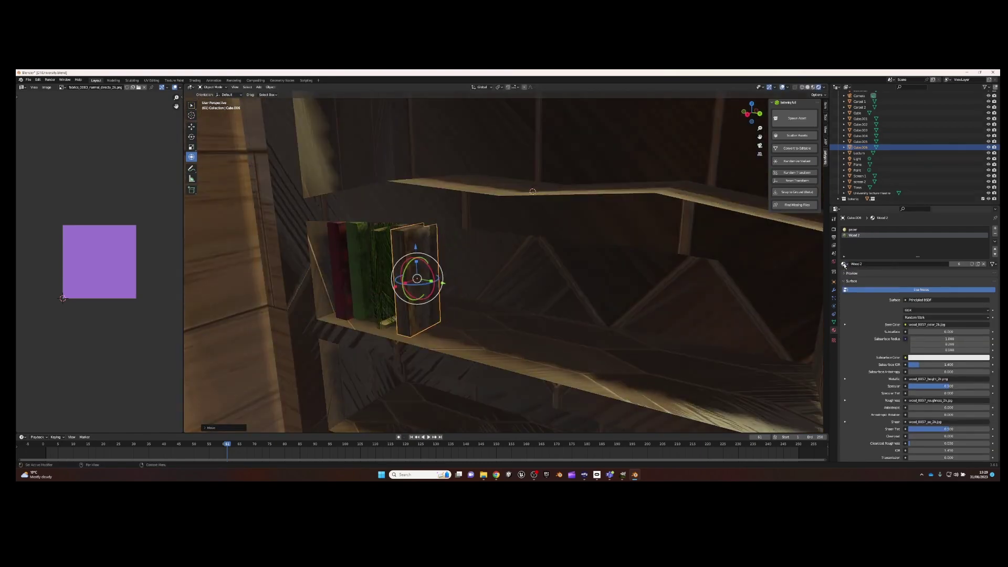
click(856, 311)
- Add another copy at the end of the row with a different material
mouse_move(502, 274)
middle_down()
mouse_move(417, 288)
mouse_move(811, 284)
middle_up()
key(shift+d)
key(x)
click(439, 293)
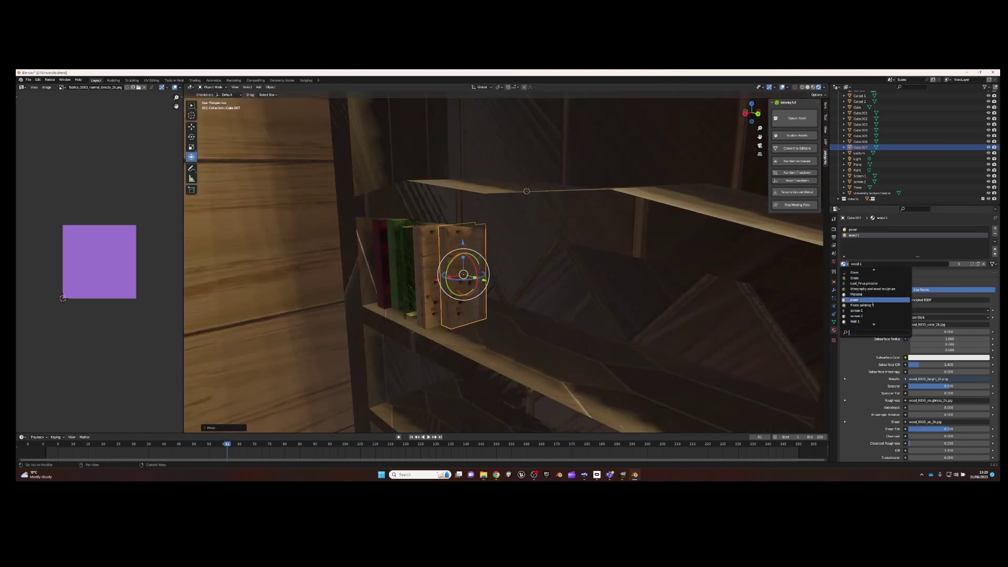
click(873, 310)
- Duplicate all the shelf books along Y to lengthen the row
middle_drag(592, 286, 420, 273)
drag(362, 226, 467, 320)
key(shift+d)
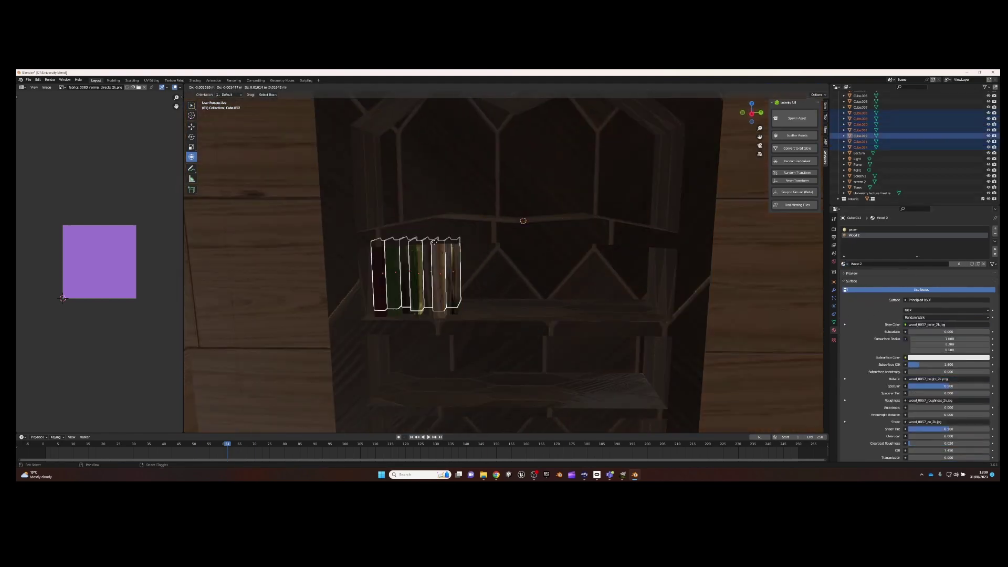
key(y)
click(522, 221)
middle_drag(523, 221, 490, 285)
- Move one book vertically along Z; start resizing the next book, then cancel
click(490, 286)
key(g)
key(z)
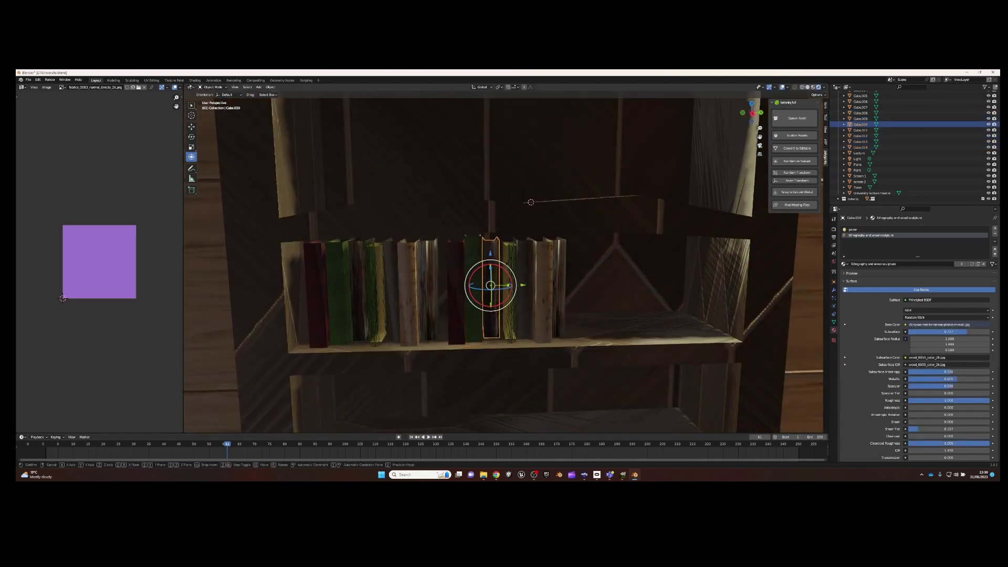
click(490, 286)
click(509, 291)
key(s)
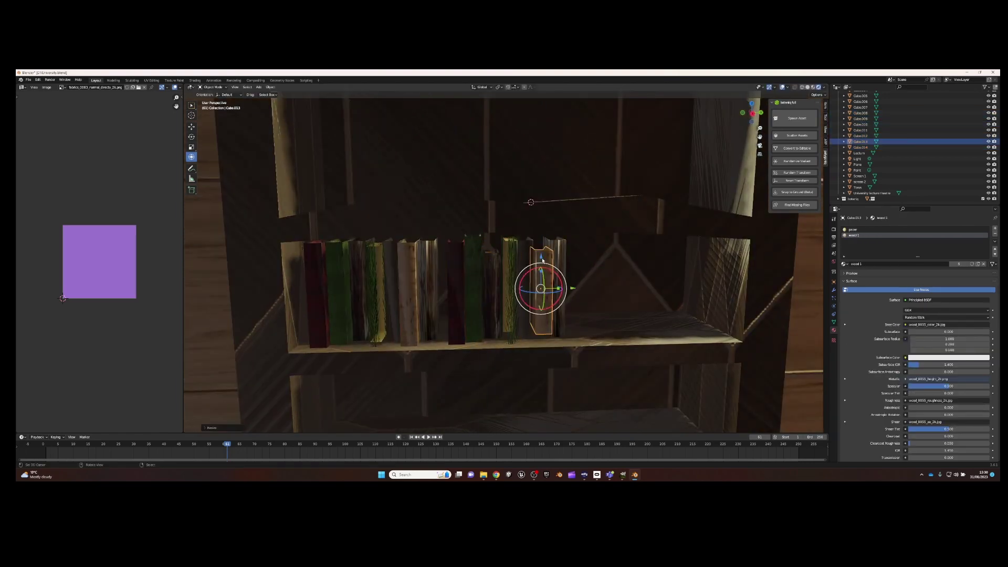
scroll(524, 271, down, 4)
right_click(462, 272)
scroll(461, 272, up, 5)
- Copy three books, rotate them flat about X, and place the stack at the shelf's right end
shift+click(470, 278)
shift+click(491, 278)
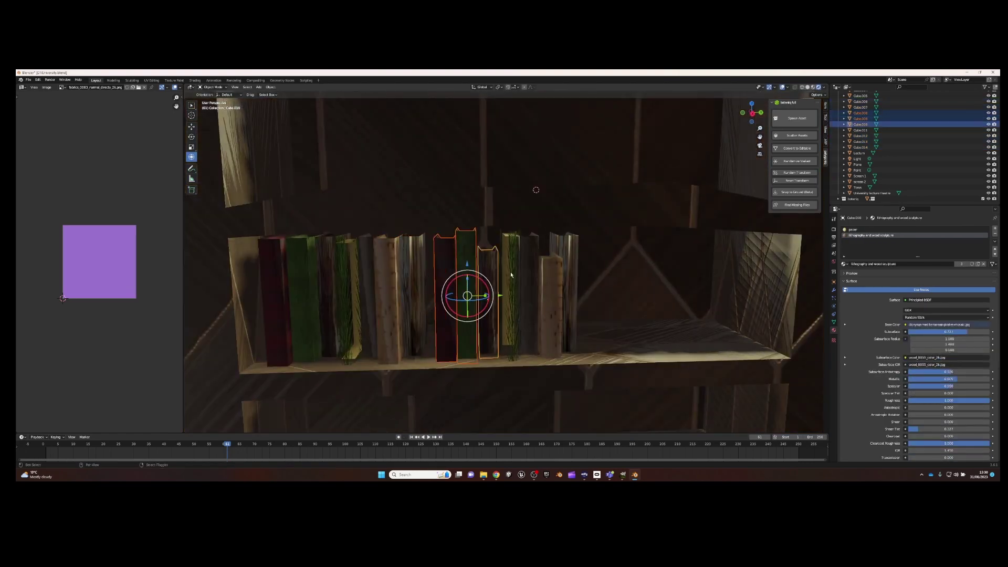
key(shift+d)
right_click(462, 273)
key(r)
key(x)
key(Return)
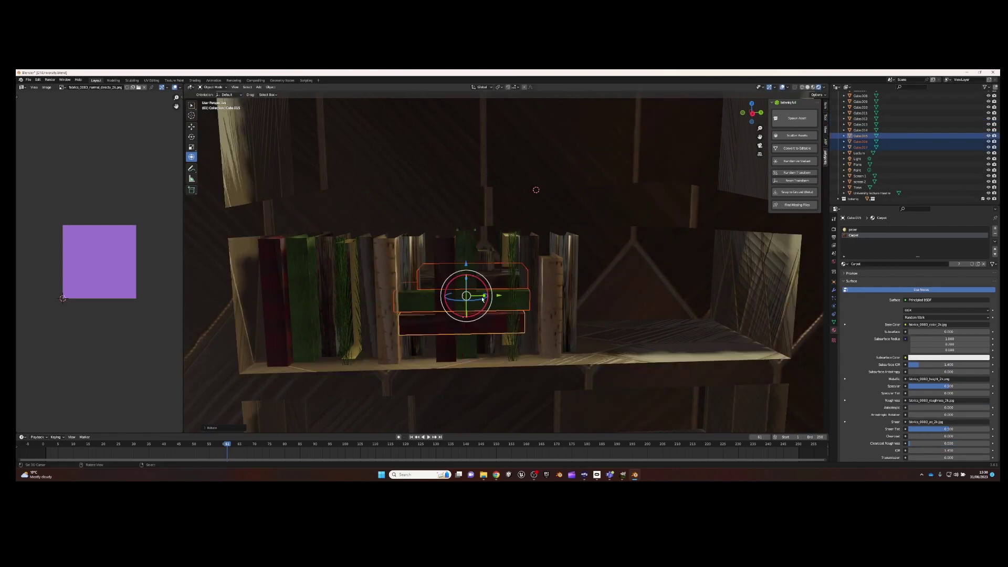
key(g)
click(674, 286)
- Lower the stack along Z, then select the shelf's books and duplicate them
key(g)
key(z)
scroll(674, 286, down, 3)
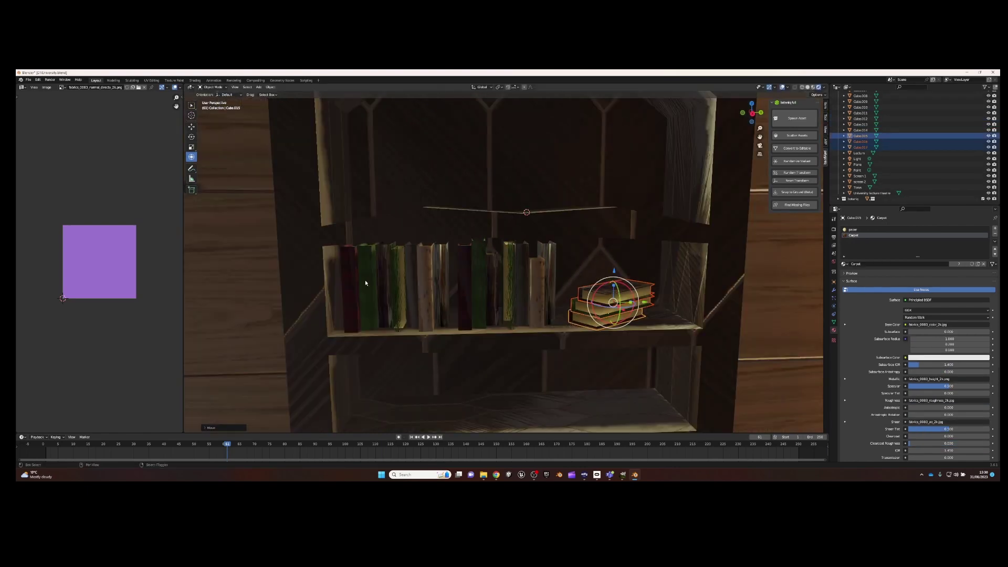
middle_drag(577, 289, 544, 288)
key(c)
drag(383, 283, 515, 286)
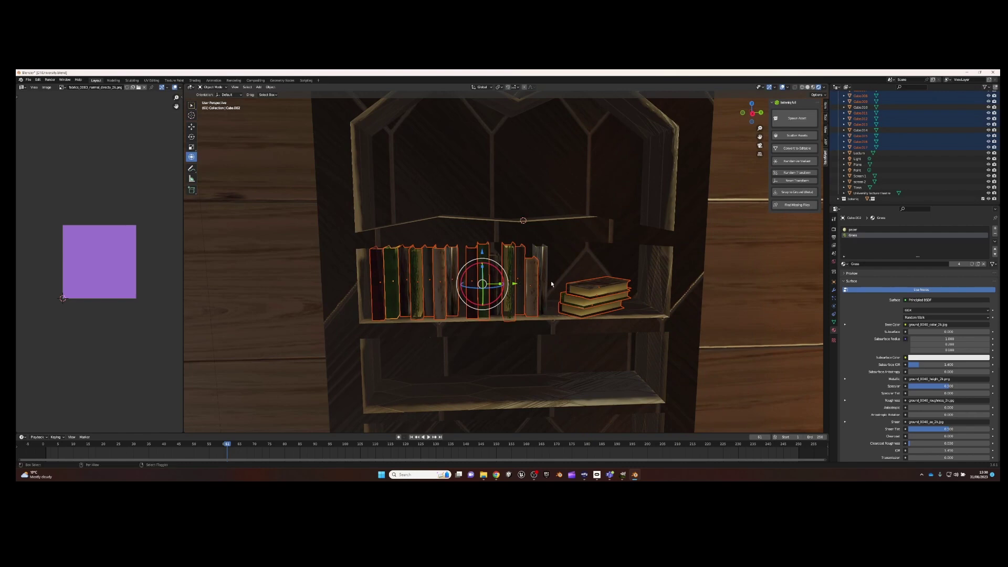
scroll(551, 283, down, 4)
middle_drag(551, 284, 527, 241)
key(shift+d)
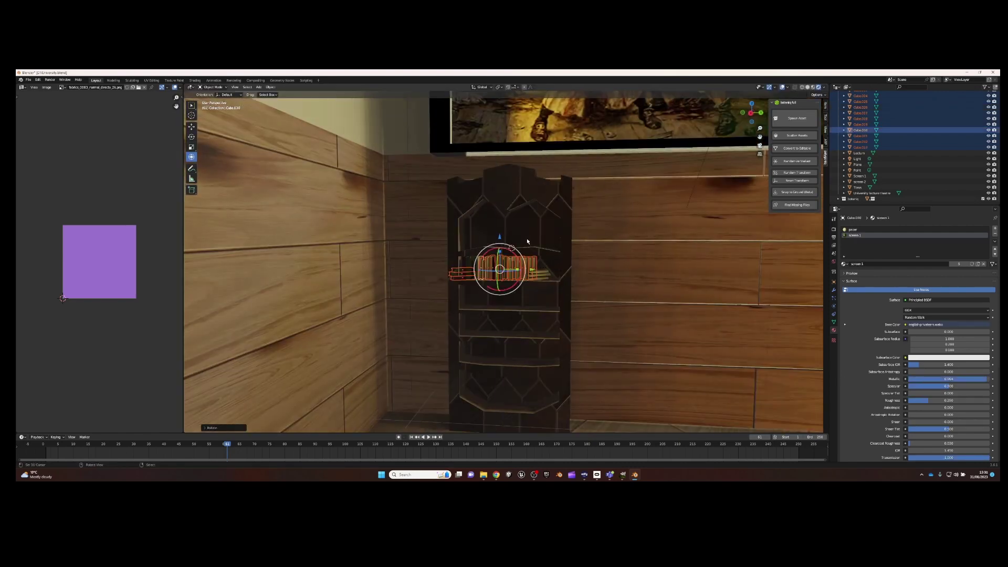
- Move the copied books down along Z onto two lower shelves
key(g)
key(z)
click(530, 294)
key(g)
key(z)
click(533, 329)
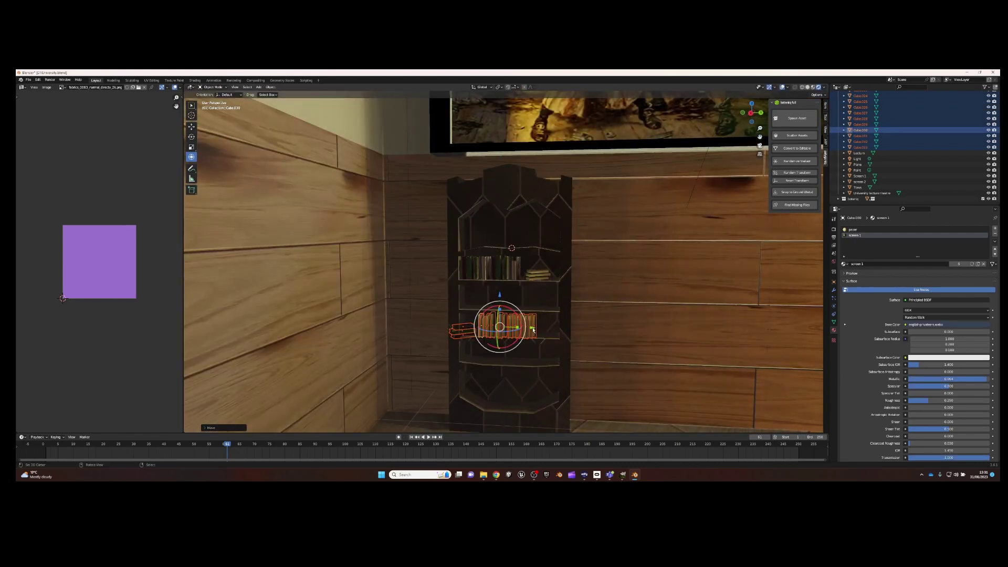
- Duplicate the selected books and rotate the copies 180° about Z
middle_drag(514, 296, 509, 307)
scroll(514, 310, up, 2)
scroll(513, 311, up, 2)
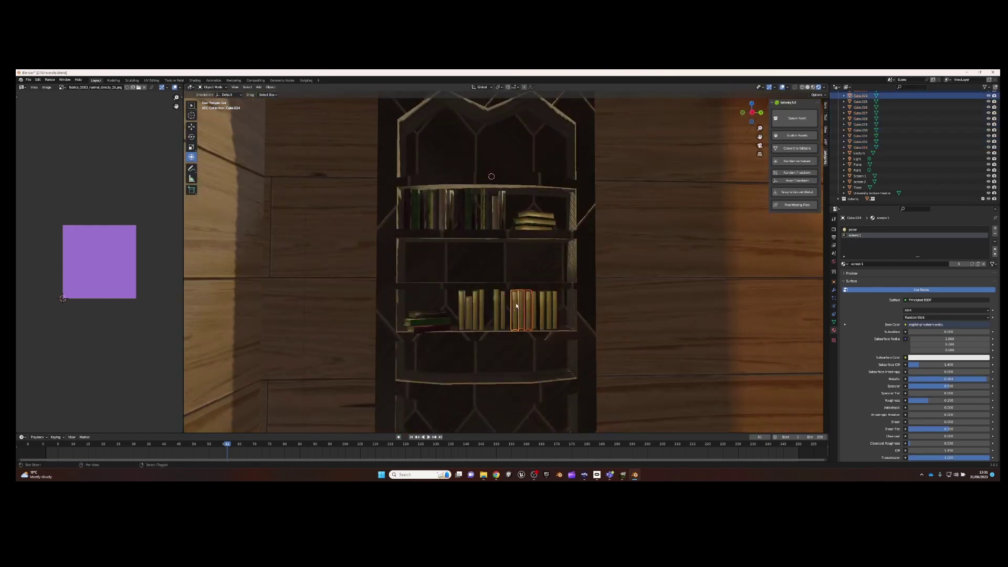
key(shift+d)
key(r)
key(z)
key(1)
key(8)
key(0)
key(Return)
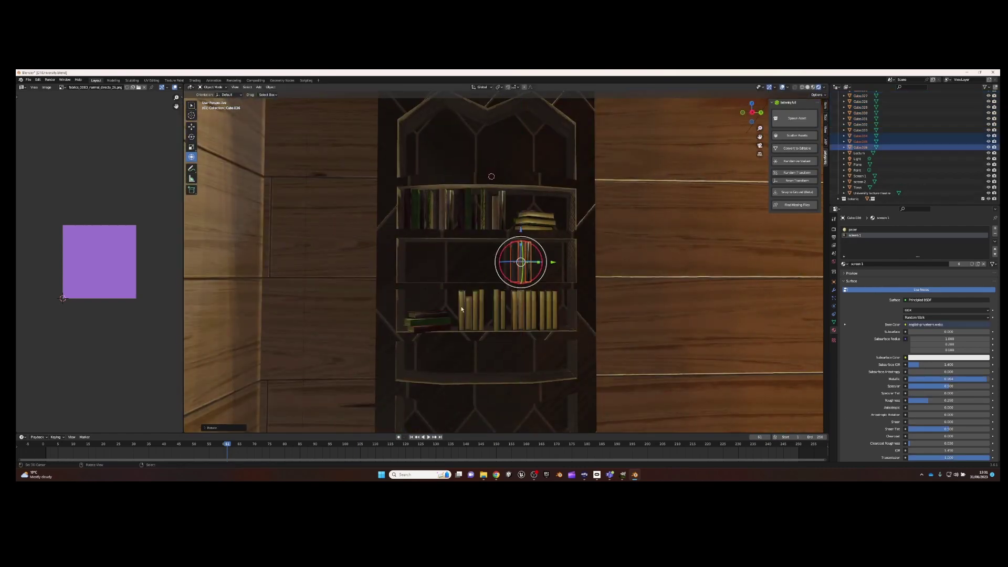
- Move two lower-shelf books along X to the left of the middle shelf
click(461, 309)
shift+click(481, 311)
key(g)
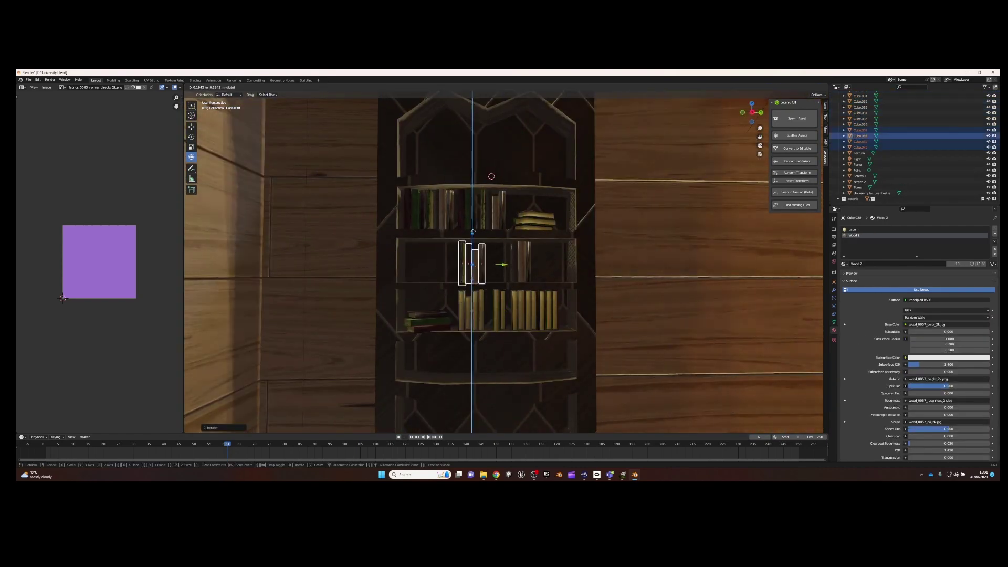
key(x)
click(462, 283)
- Copy books onto the middle shelf and rotate them about Z into a stack
click(517, 312)
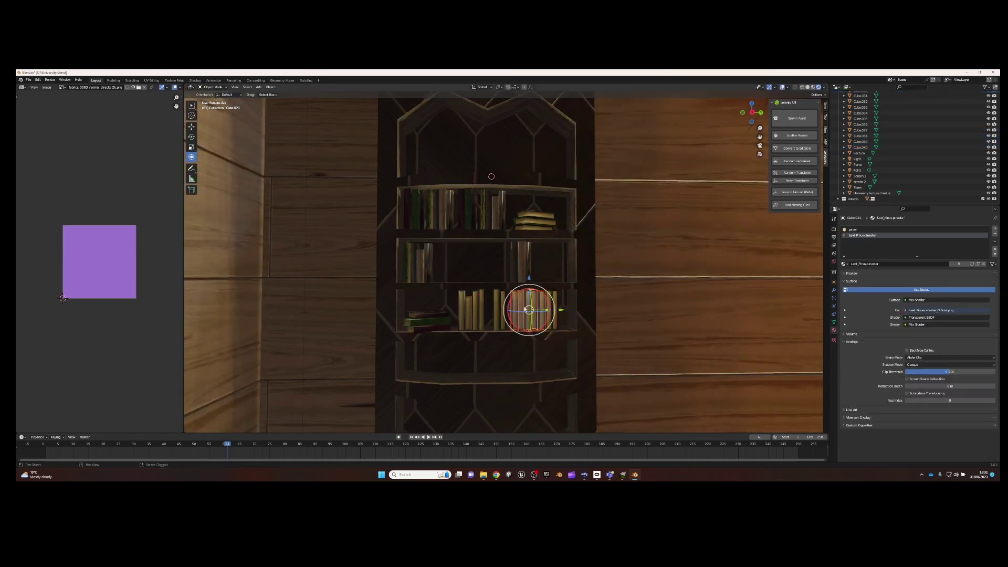
key(shift+d)
click(573, 240)
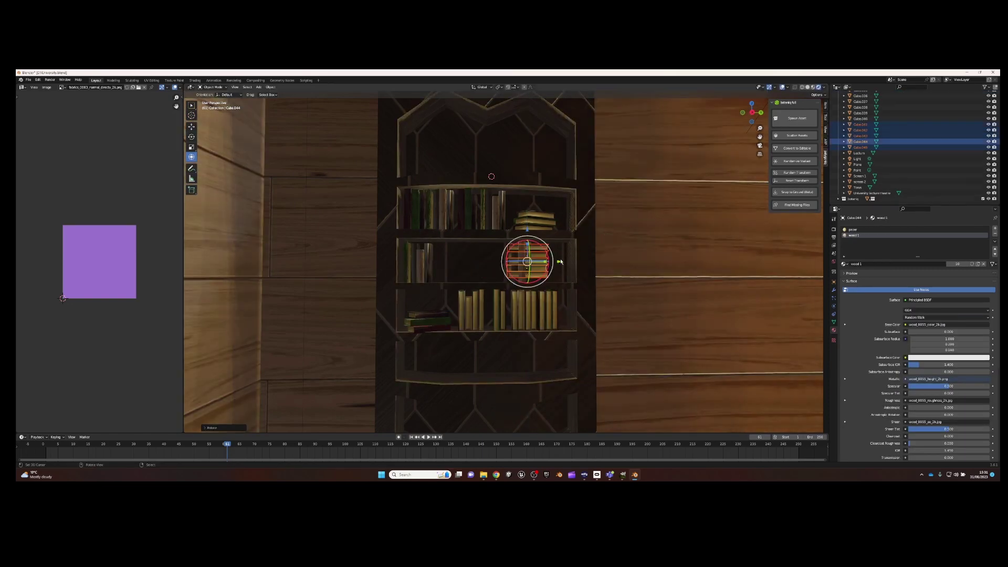
key(z)
key(Return)
- Select a row of about seven books, then rotate the small book stack on its shelf
middle_drag(472, 263, 451, 231)
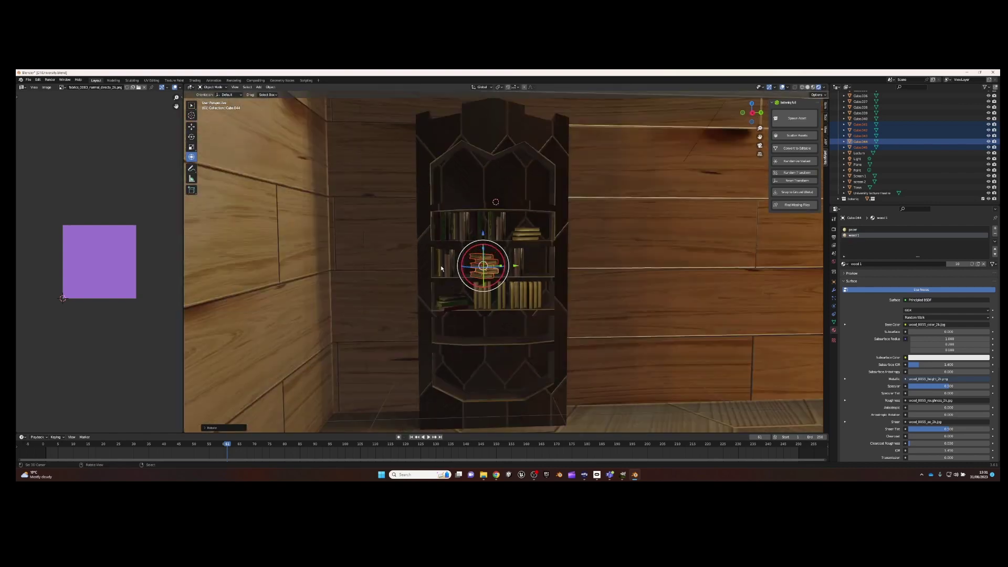
click(450, 232)
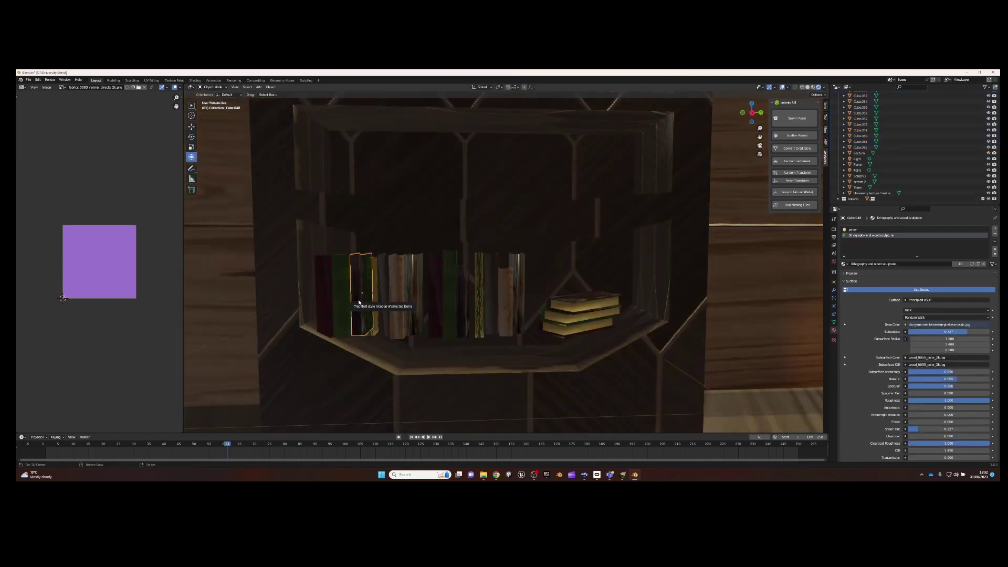
click(373, 275)
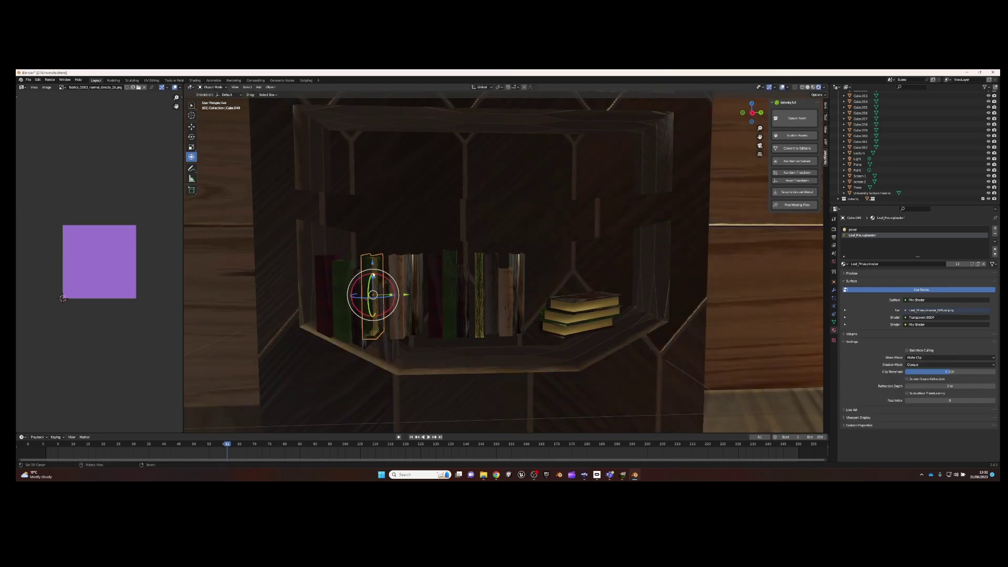
drag(391, 263, 530, 342)
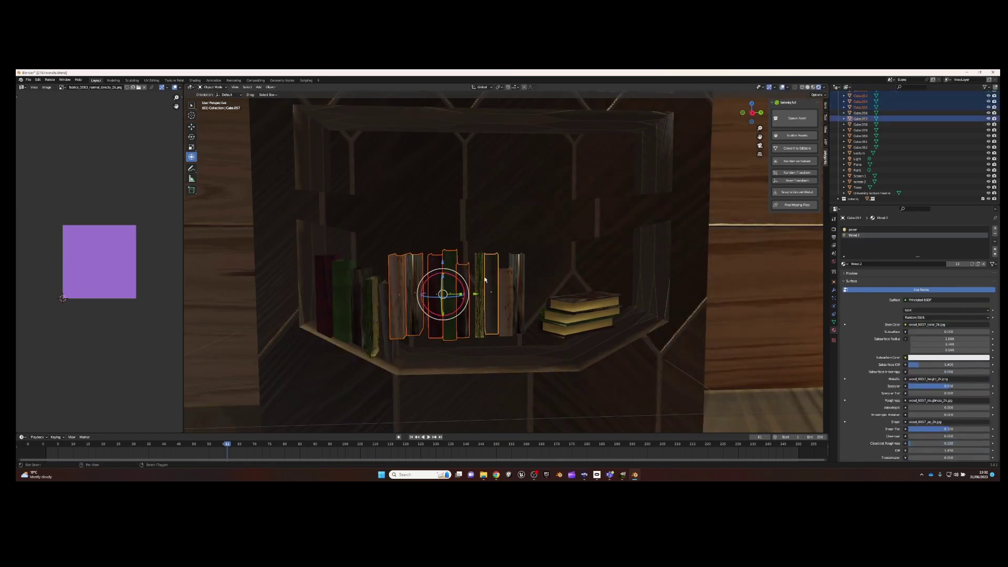
click(589, 306)
key(r)
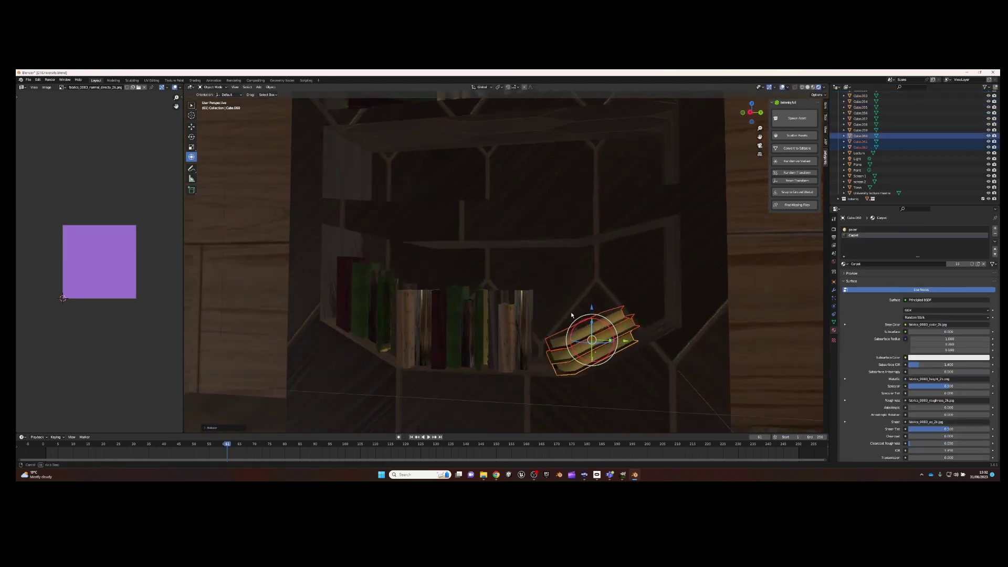
scroll(571, 315, down, 5)
click(504, 344)
- Copy selected books up onto the top shelf beneath the pointed top
middle_drag(503, 317, 493, 315)
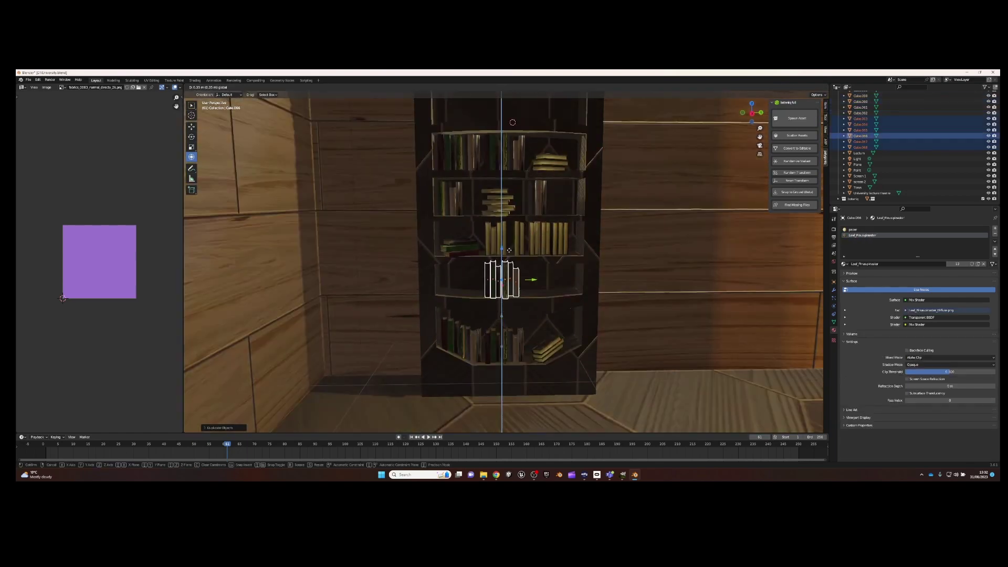
click(488, 313)
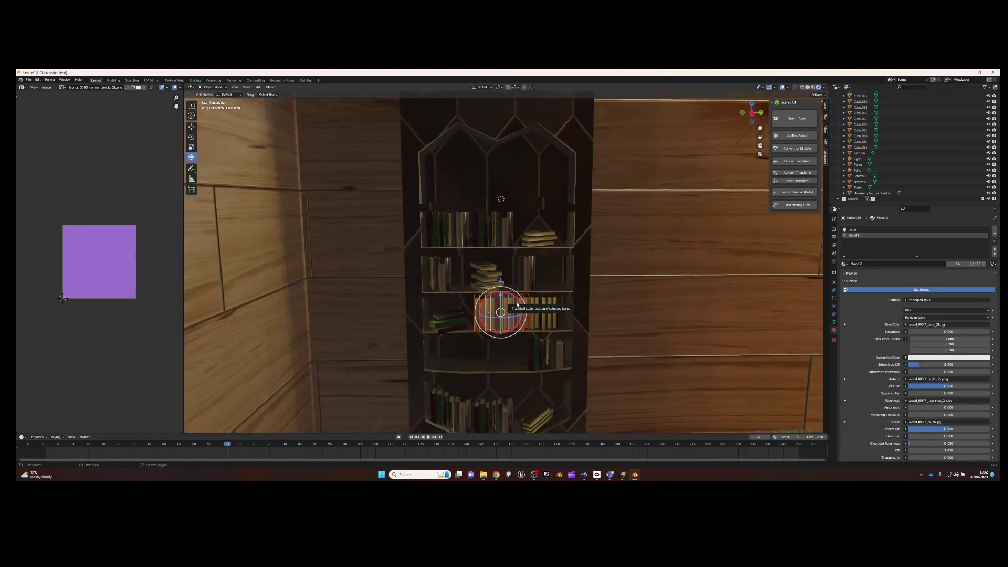
key(shift+d)
key(z)
key(y)
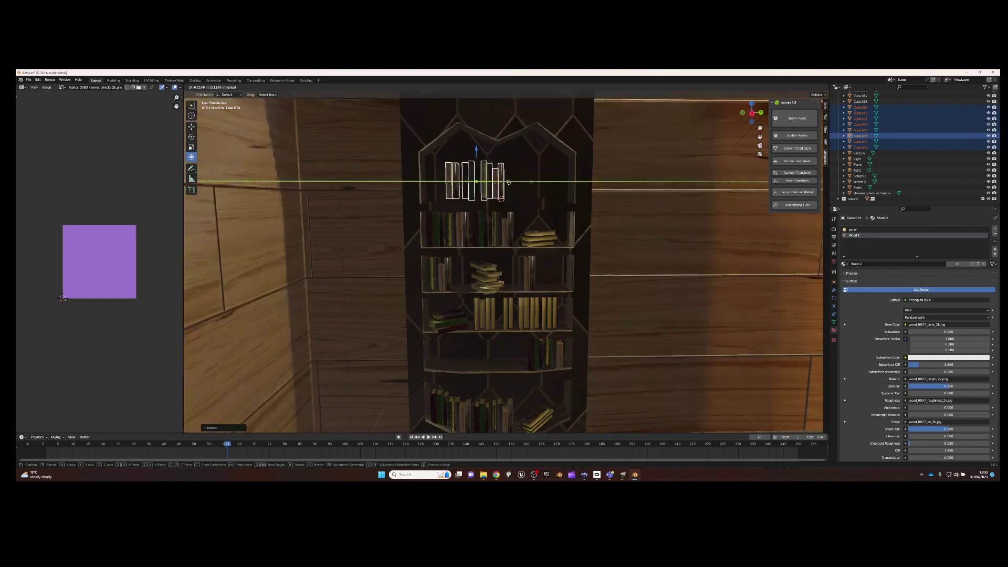
click(508, 183)
scroll(508, 182, down, 4)
- Duplicate the bookcase and slide the copy along Y to sit beside the original
key(c)
middle_drag(530, 217, 504, 252)
click(504, 263)
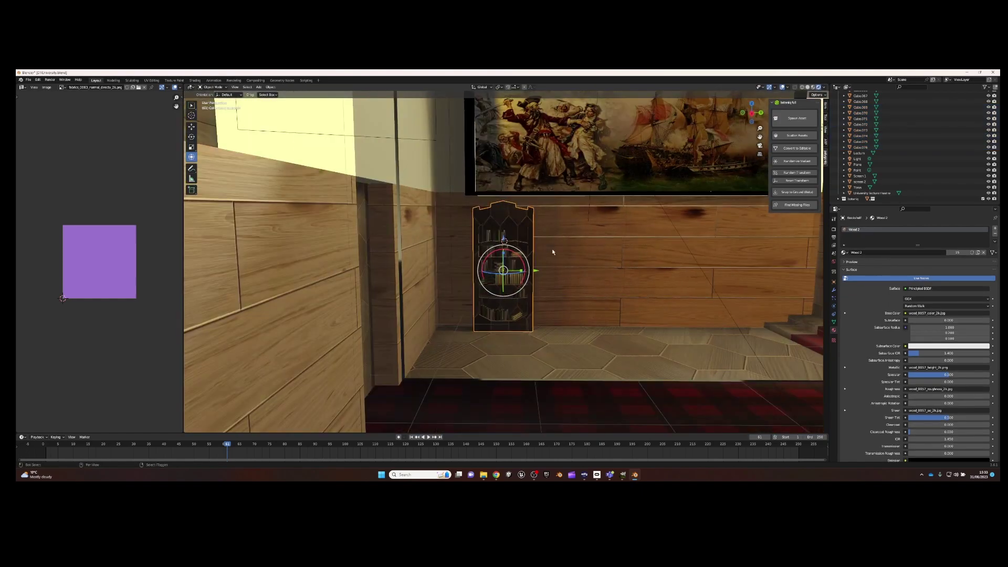
key(shift+d)
key(y)
click(658, 276)
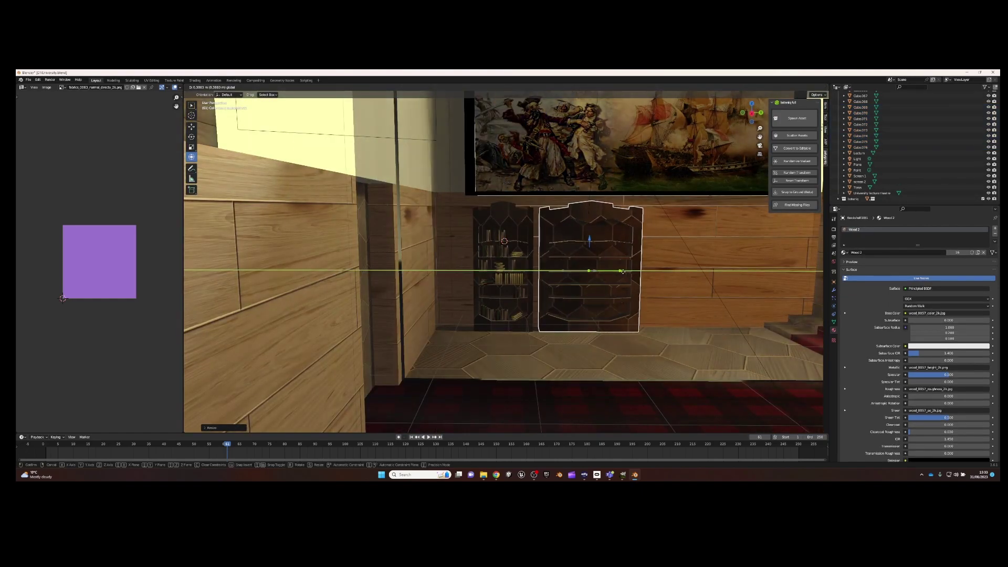
- Scale the copy by -1 along Y to mirror it, then select books in the filled bookcase
key(s)
key(y)
key(minus)
key(1)
key(Return)
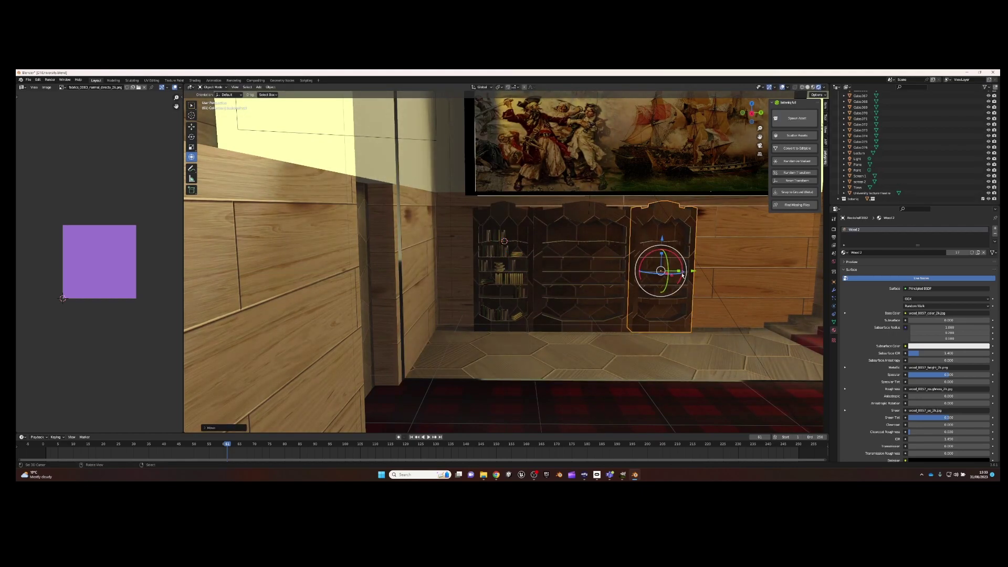
middle_drag(542, 257, 609, 265)
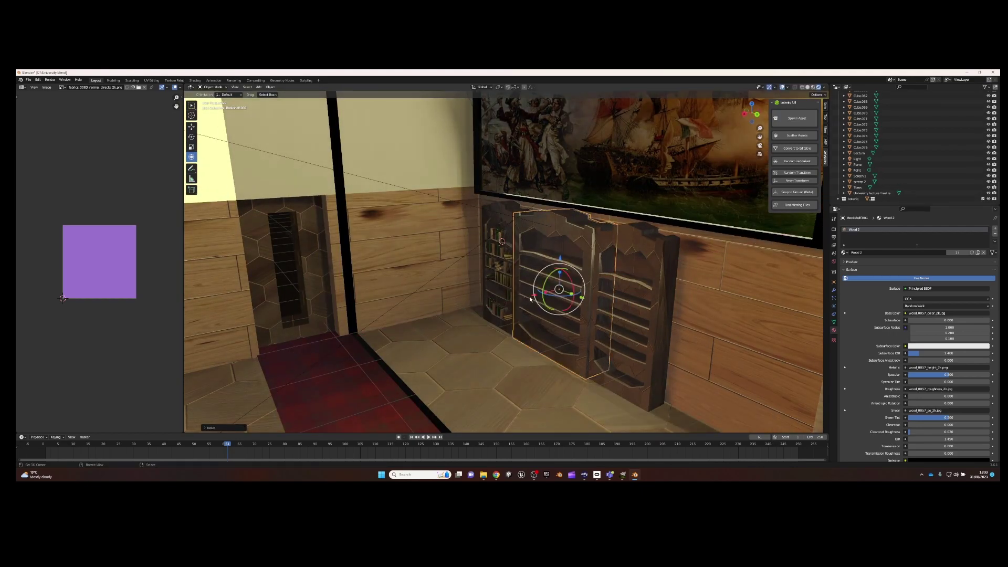
click(480, 248)
scroll(480, 249, up, 3)
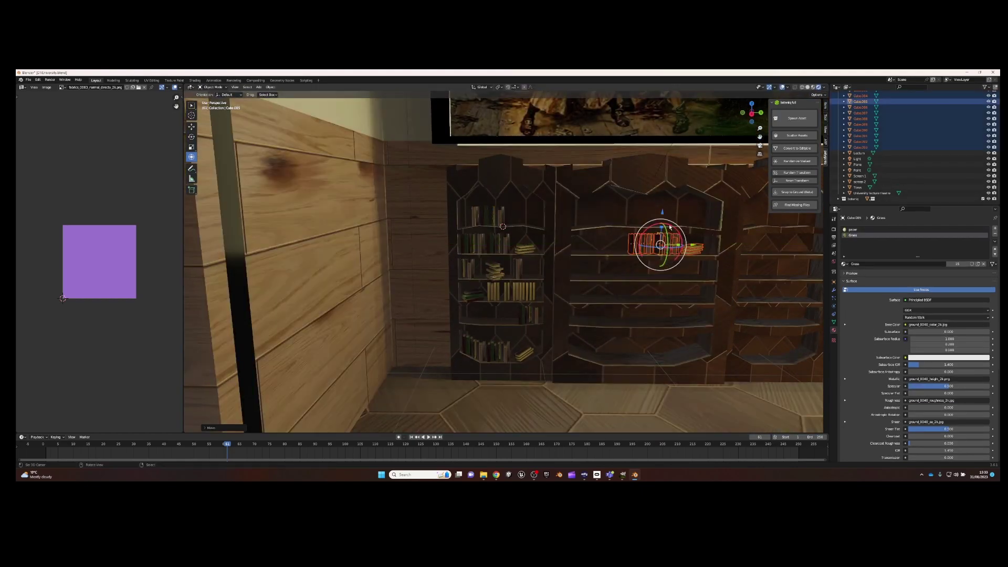
- Settle the copied books on a shelf and place a duplicate row in the middle bookcase
key(y)
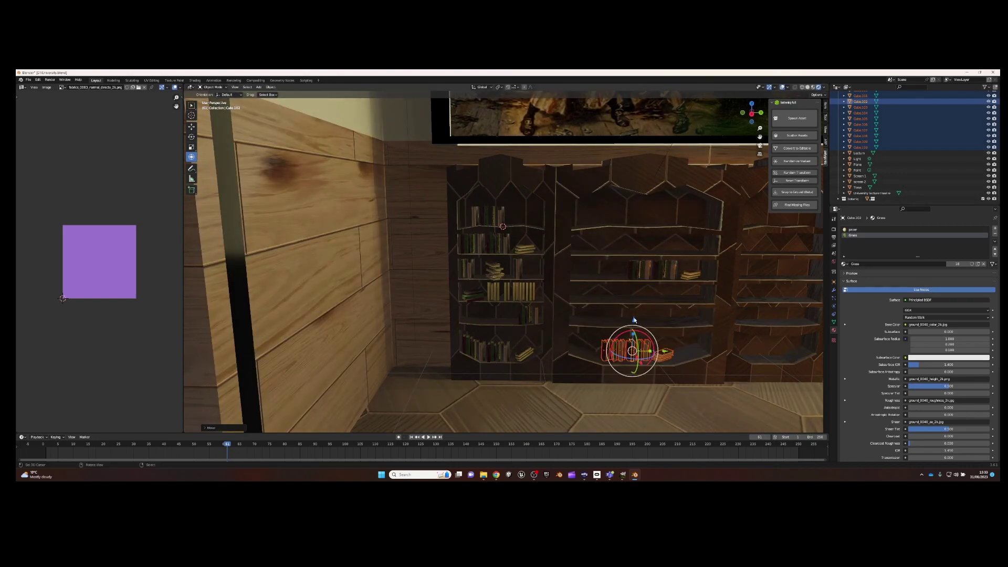
middle_drag(651, 339, 396, 244)
key(g)
click(395, 244)
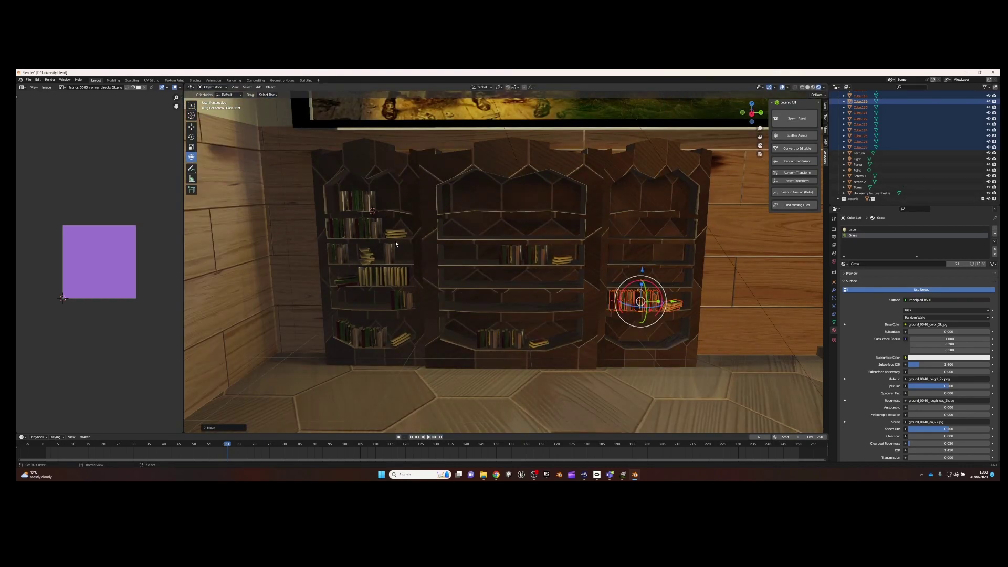
key(shift+d)
key(y)
click(499, 277)
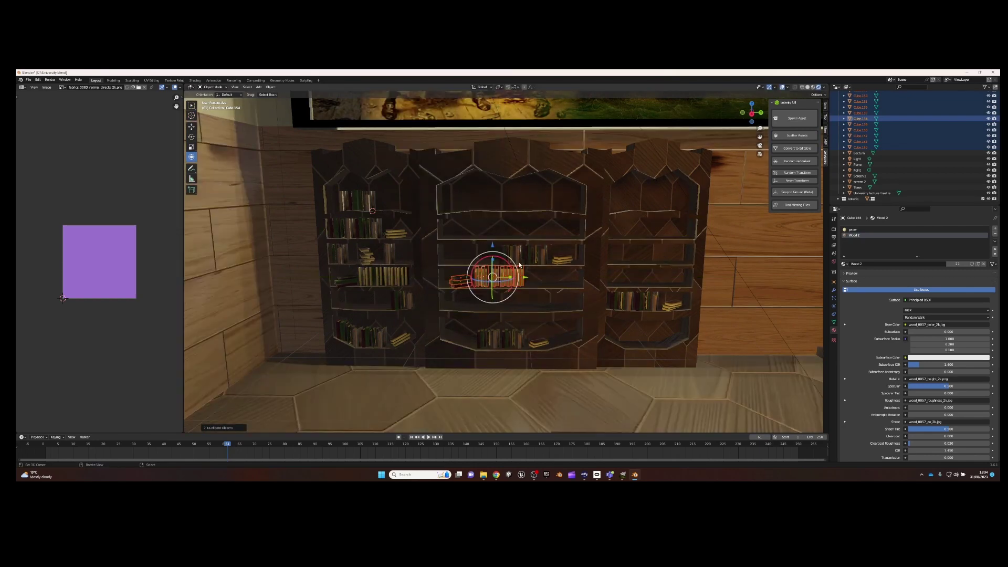
- Add another book copy on the top middle shelf and reselect the left bookcase
key(shift+d)
key(z)
key(y)
click(531, 206)
click(367, 255)
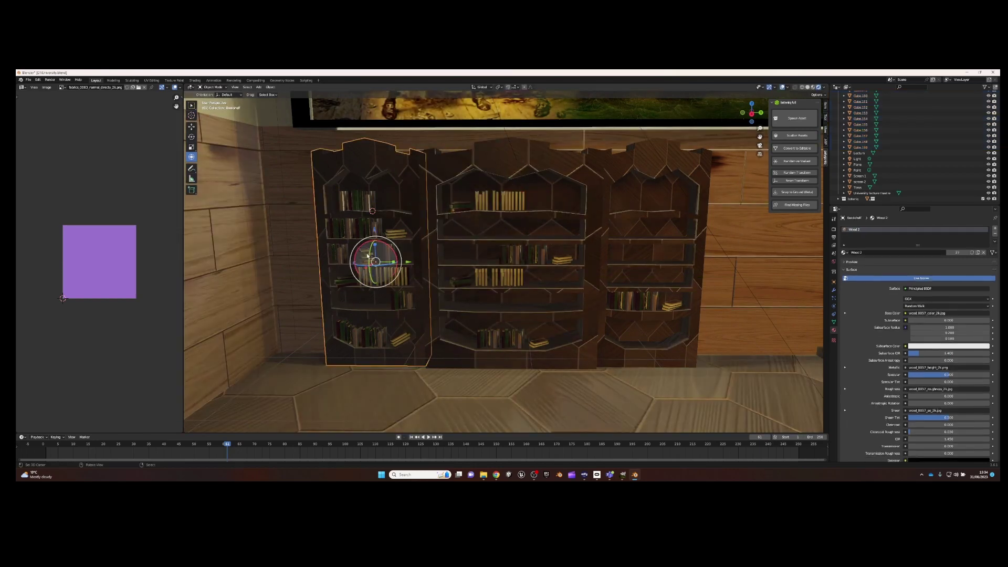
key(Escape)
click(395, 266)
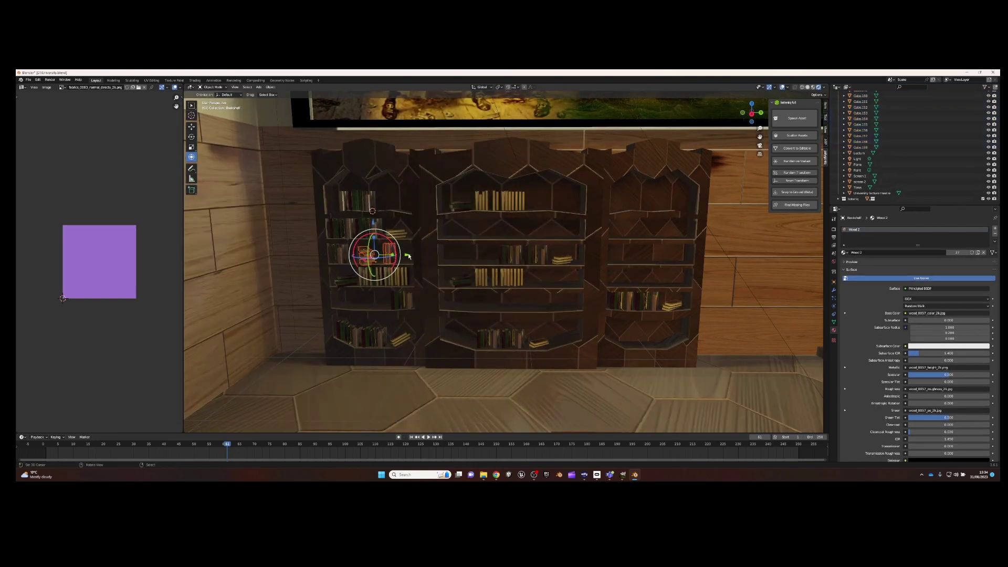
- Nudge the selection along X and raise books onto the top middle shelf
key(g)
key(x)
click(408, 265)
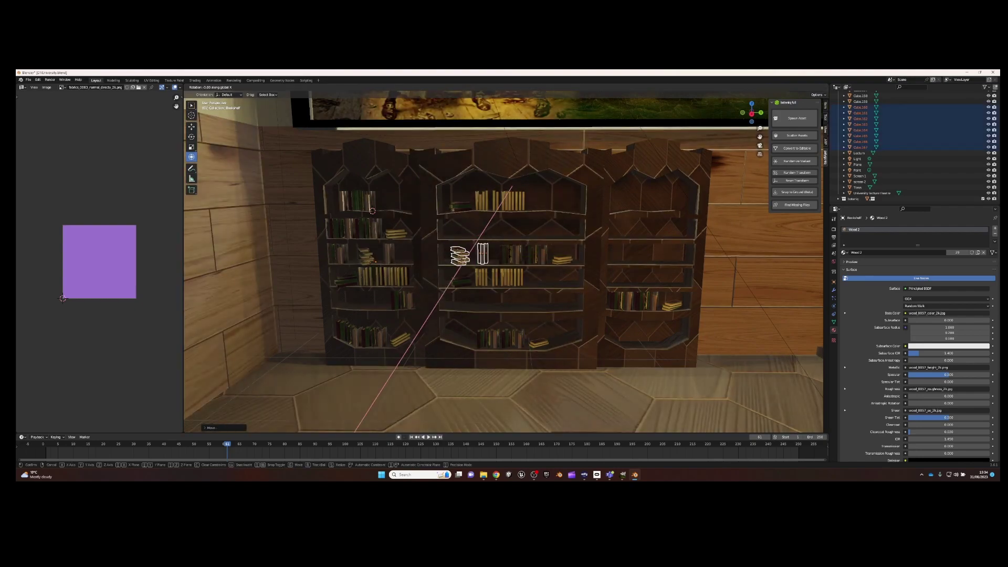
key(Escape)
key(g)
click(560, 182)
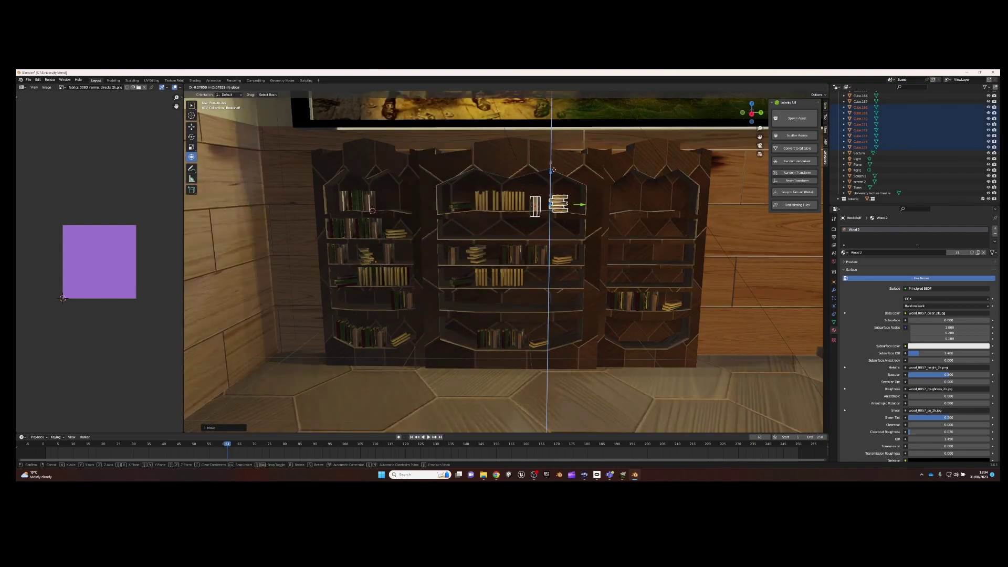
- Duplicate the books down to a lower shelf and across into the right bookcase
key(shift+d)
key(z)
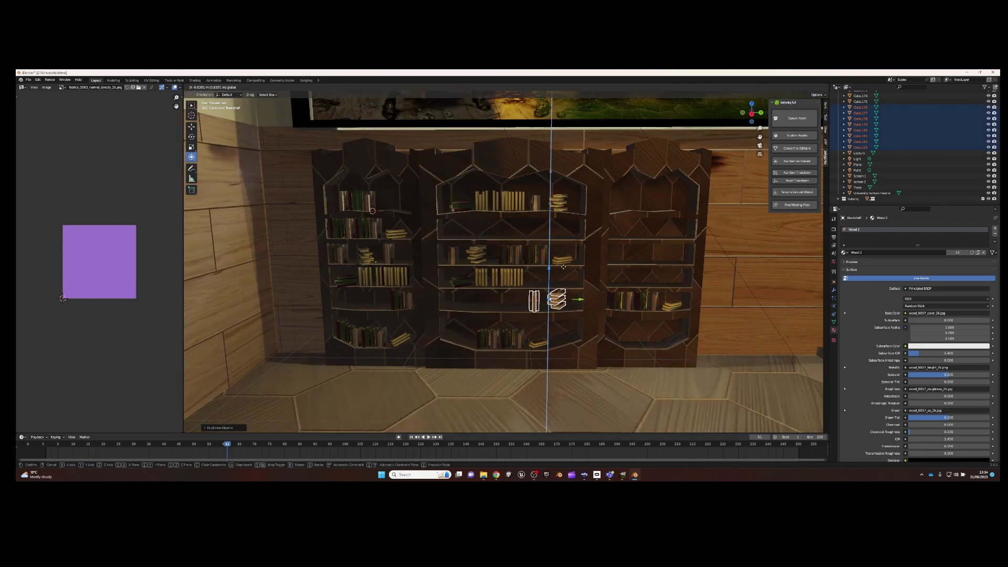
click(560, 288)
key(g)
key(z)
key(y)
click(656, 286)
- Move books up along Z onto the right bookcase's top shelf
key(g)
key(z)
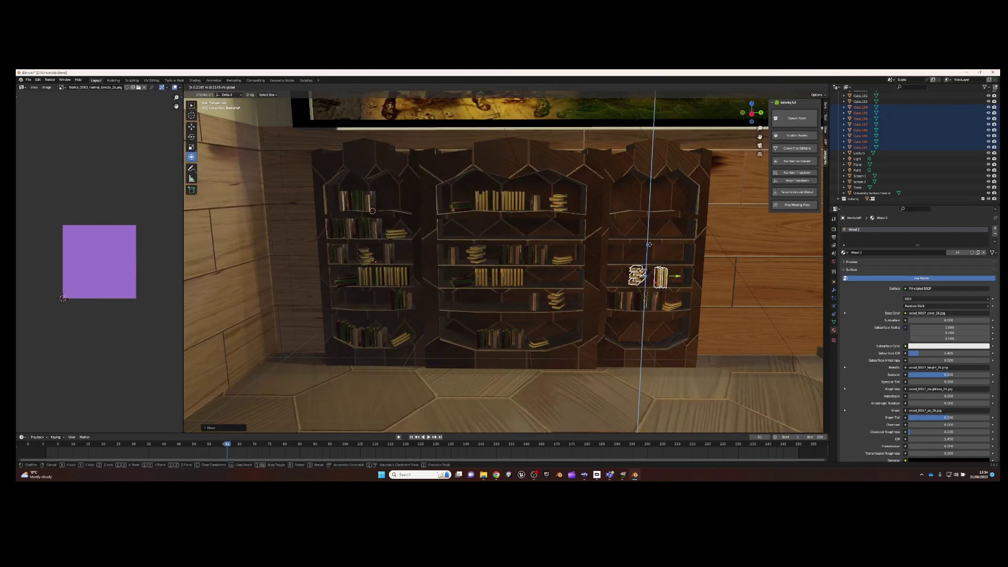
key(g)
key(z)
click(604, 171)
key(r)
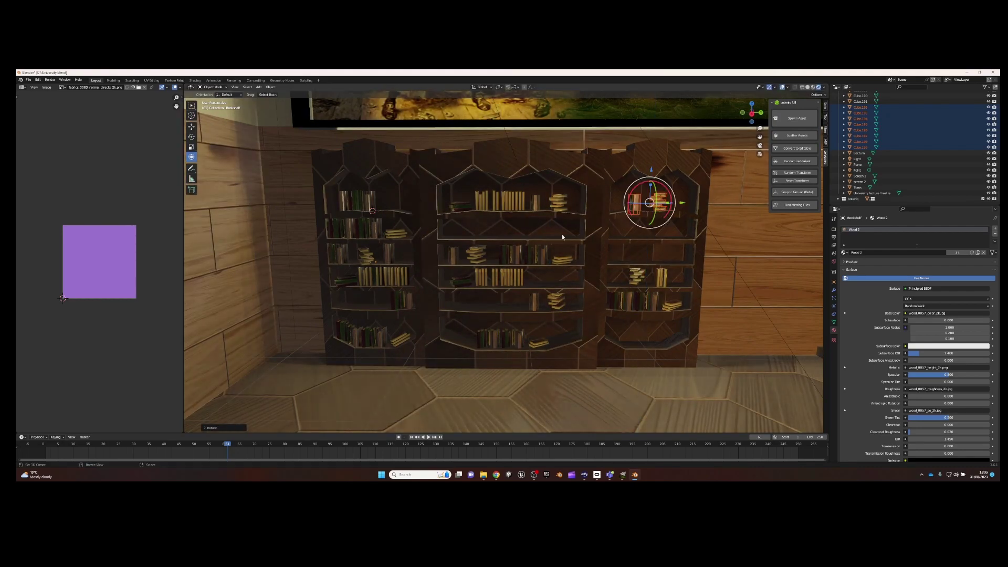
- Select book rows across the left, middle and right bookcases
click(477, 275)
click(365, 265)
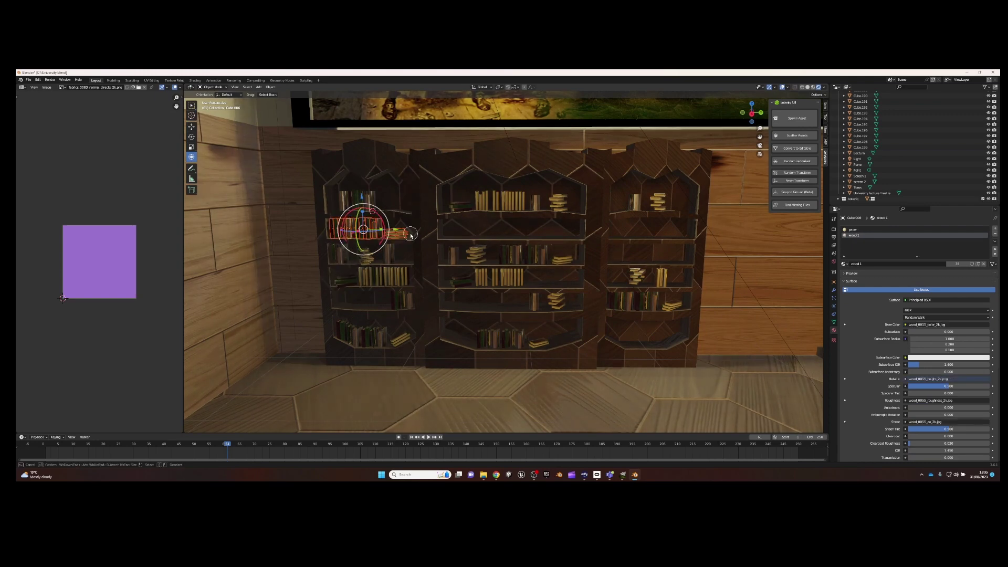
key(g)
key(x)
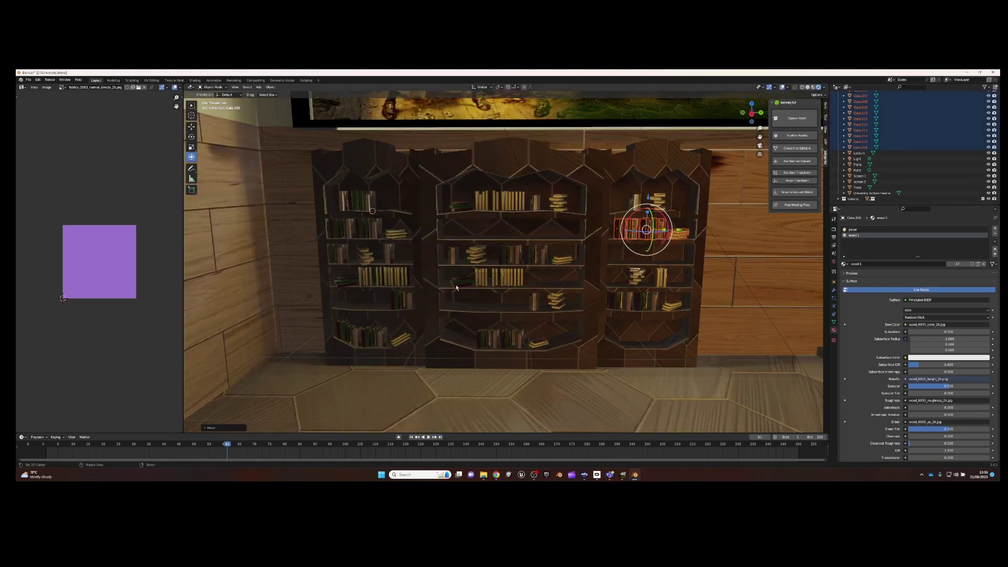
click(407, 321)
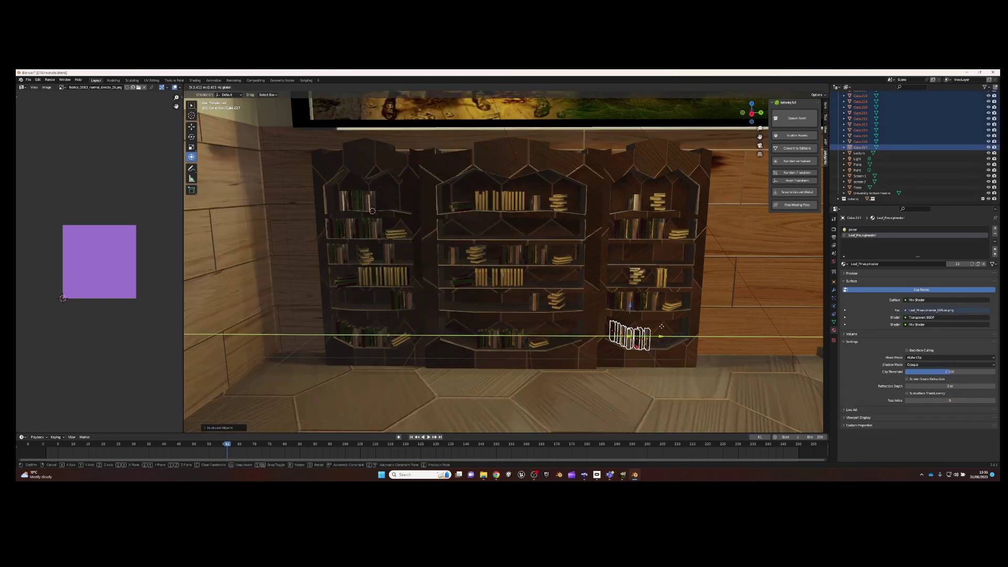
click(472, 239)
click(391, 234)
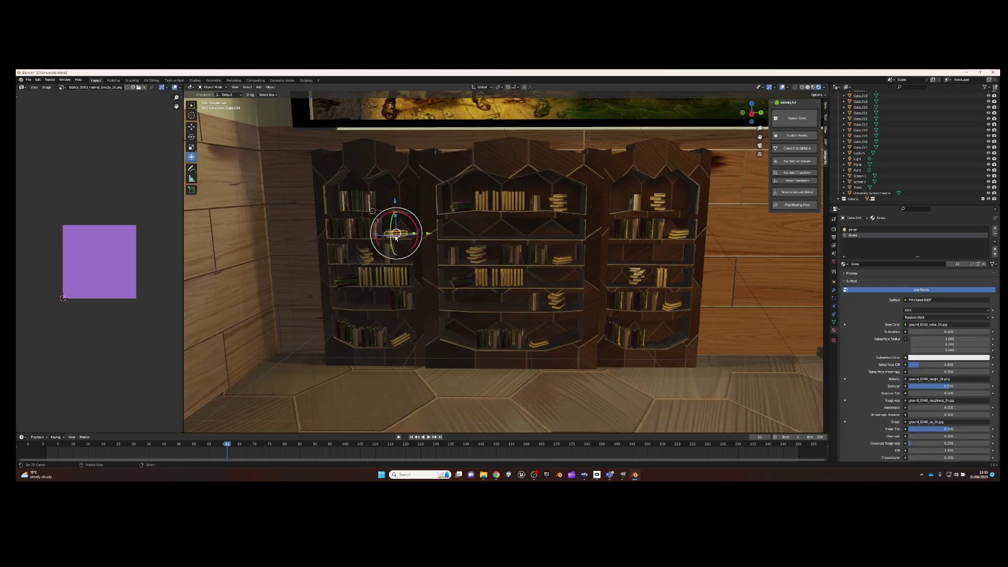
click(396, 303)
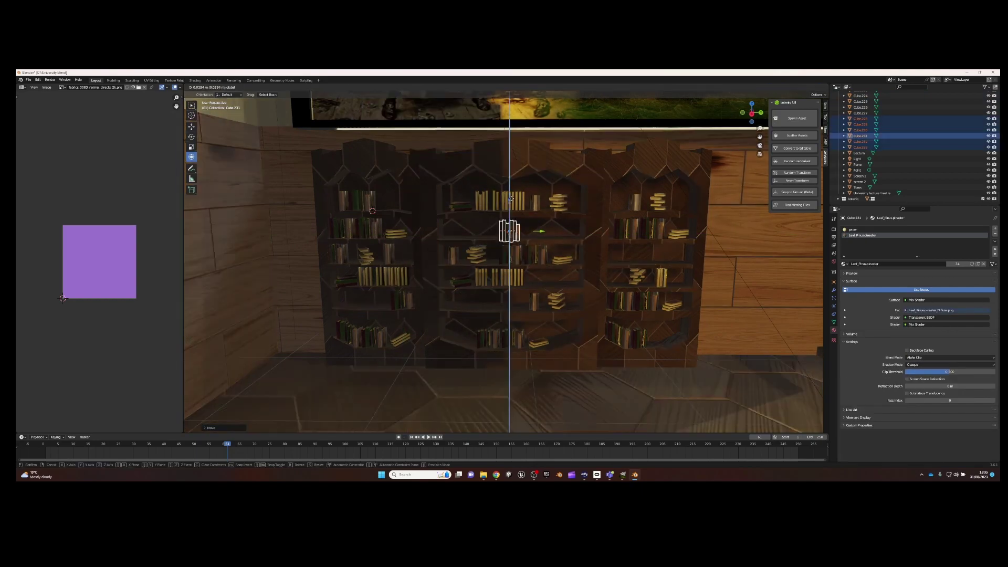
click(680, 232)
mouse_move(638, 272)
mouse_down()
mouse_move(660, 252)
mouse_move(695, 263)
mouse_up()
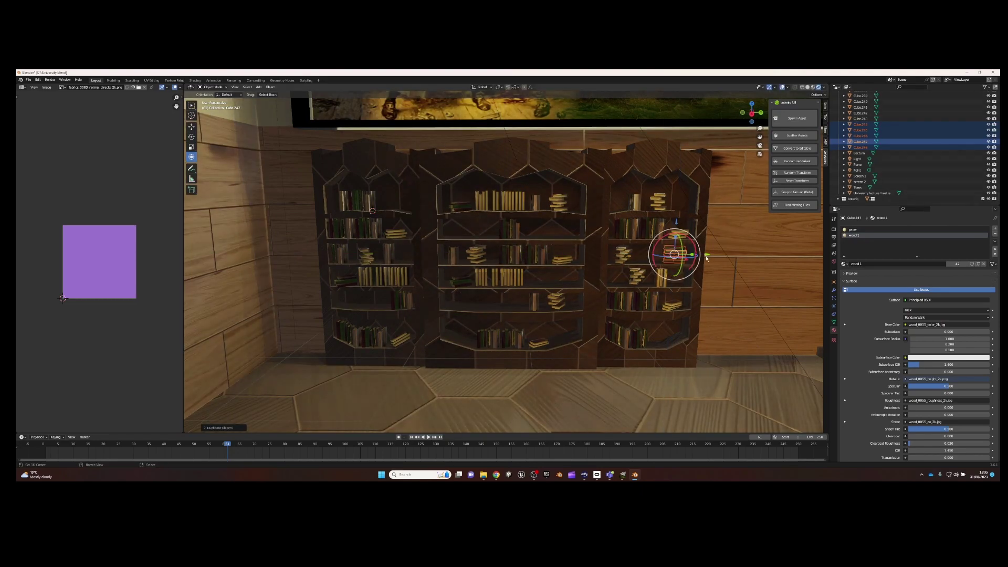
- Turn the selected books at an angle around Z, then brush-select all bookcases and books
key(r)
key(z)
click(630, 308)
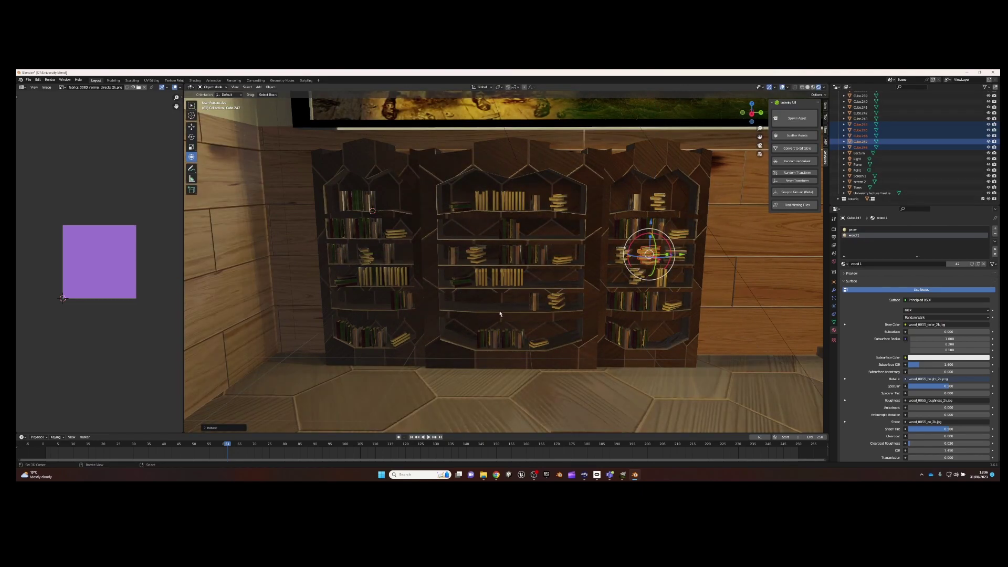
scroll(499, 313, down, 3)
key(c)
drag(427, 225, 579, 231)
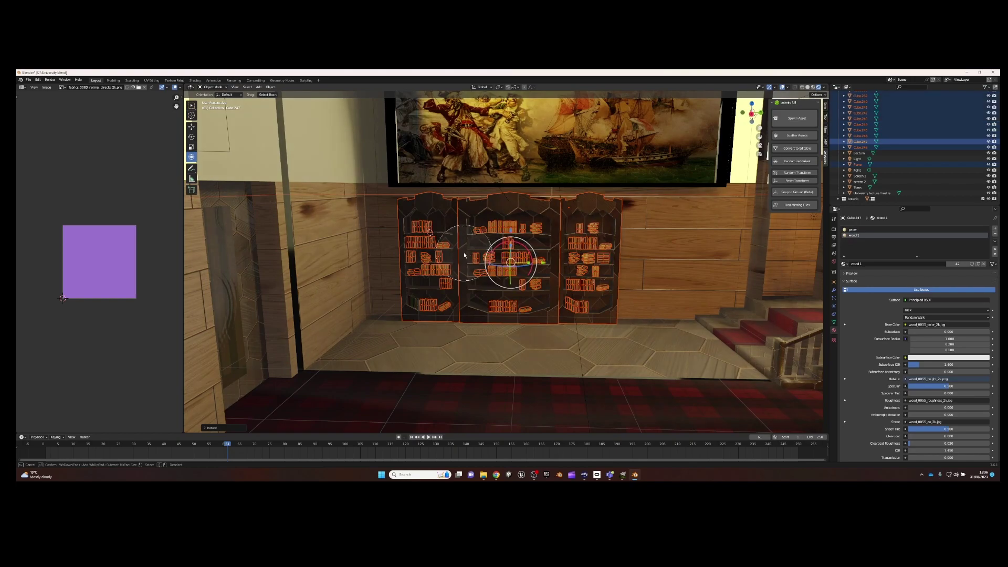
- Duplicate the whole book-filled bookcase unit onto the opposite painting wall
key(shift+d)
mouse_move(571, 206)
middle_down()
mouse_move(633, 257)
mouse_move(633, 241)
middle_up()
scroll(634, 257, down, 2)
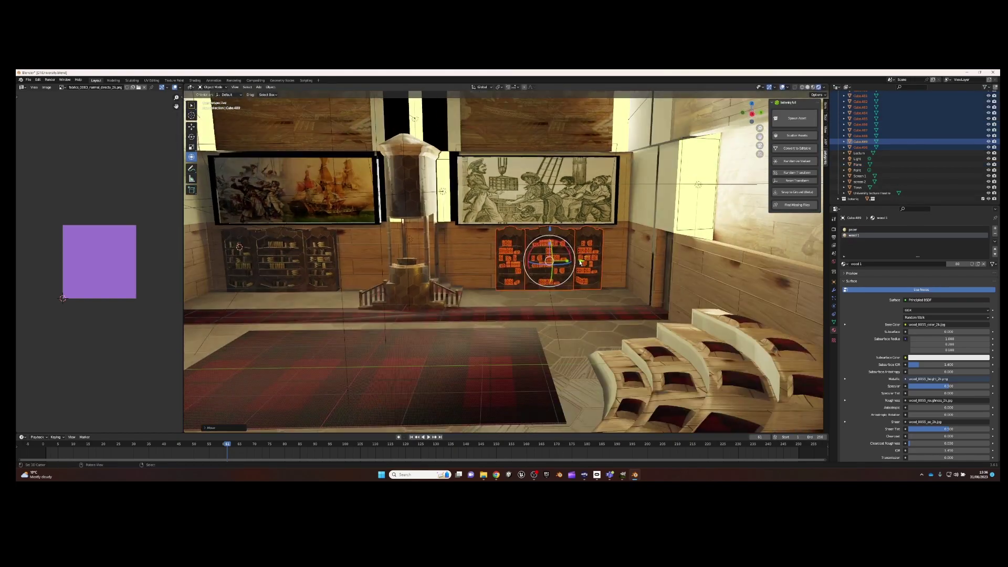
scroll(632, 241, up, 3)
click(632, 240)
- Select one bookcase with its books and place a copy to its right along Y
key(g)
click(512, 226)
key(c)
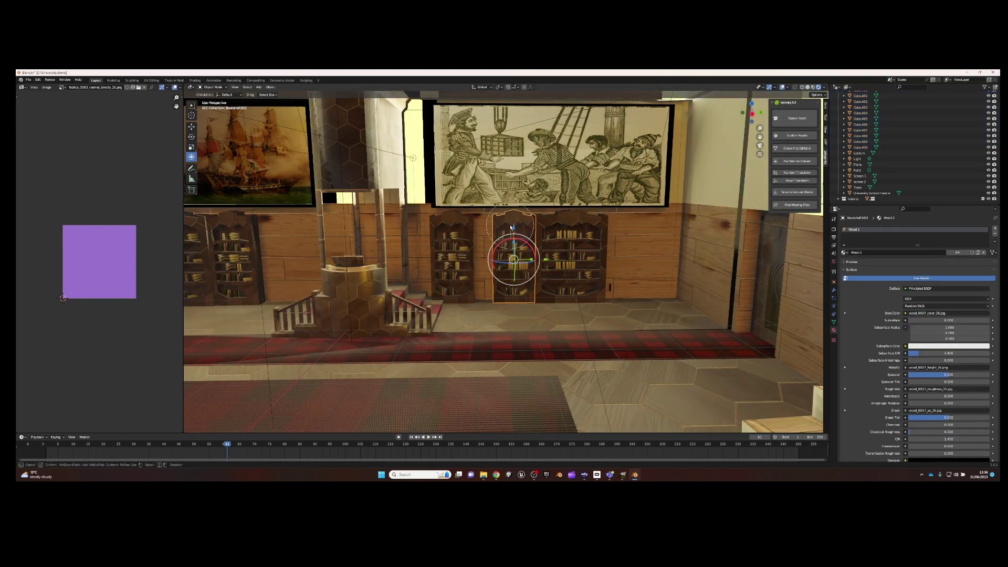
key(g)
key(y)
drag(461, 245, 472, 263)
key(Escape)
scroll(472, 262, down, 3)
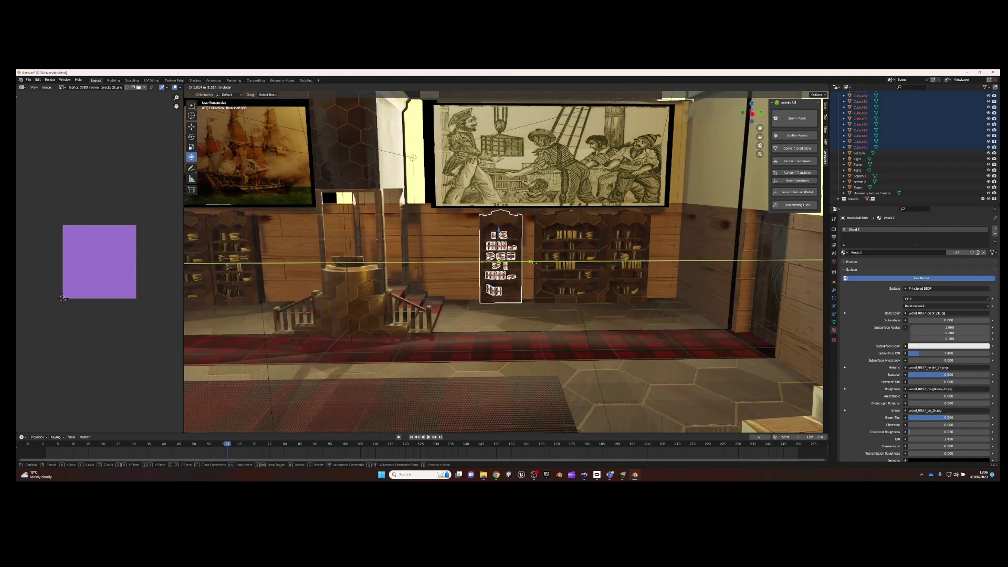
middle_drag(472, 263, 504, 269)
key(shift+d)
key(y)
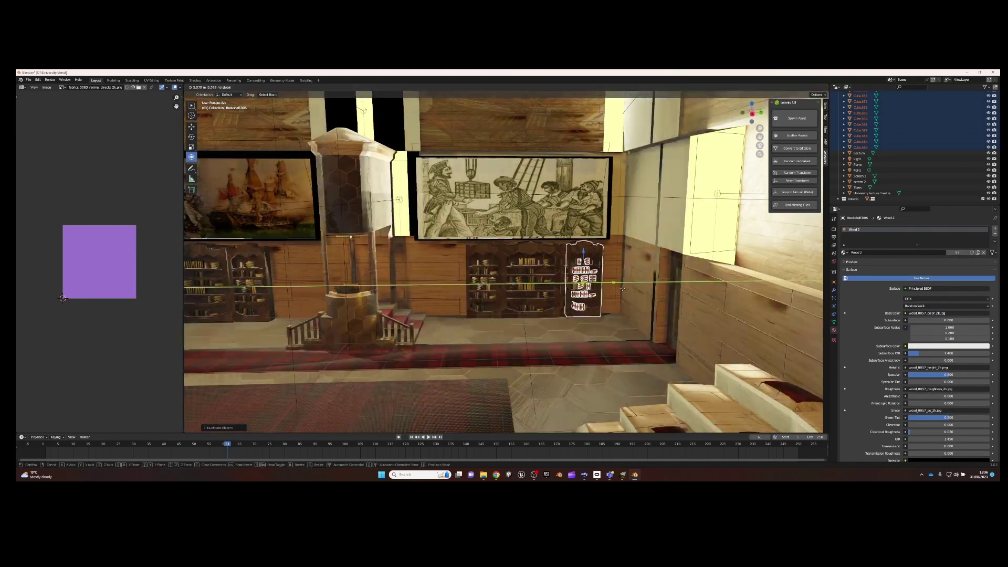
click(653, 287)
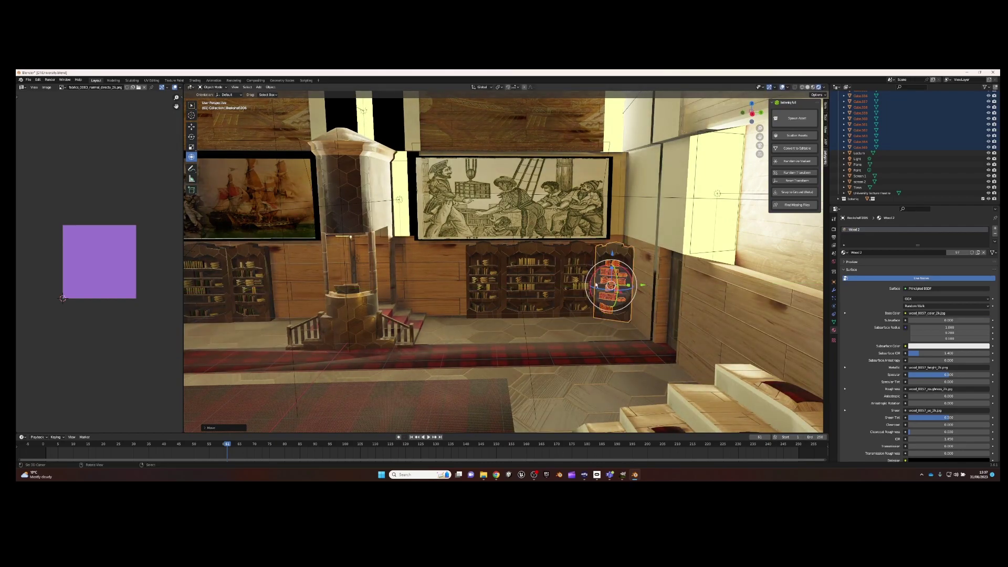
- Place a bookcase copy across the hall, rotated around Z beside the seating
key(shift+d)
mouse_move(294, 284)
middle_down()
mouse_move(384, 270)
mouse_move(466, 280)
middle_up()
key(r)
key(z)
click(384, 270)
scroll(466, 279, up, 3)
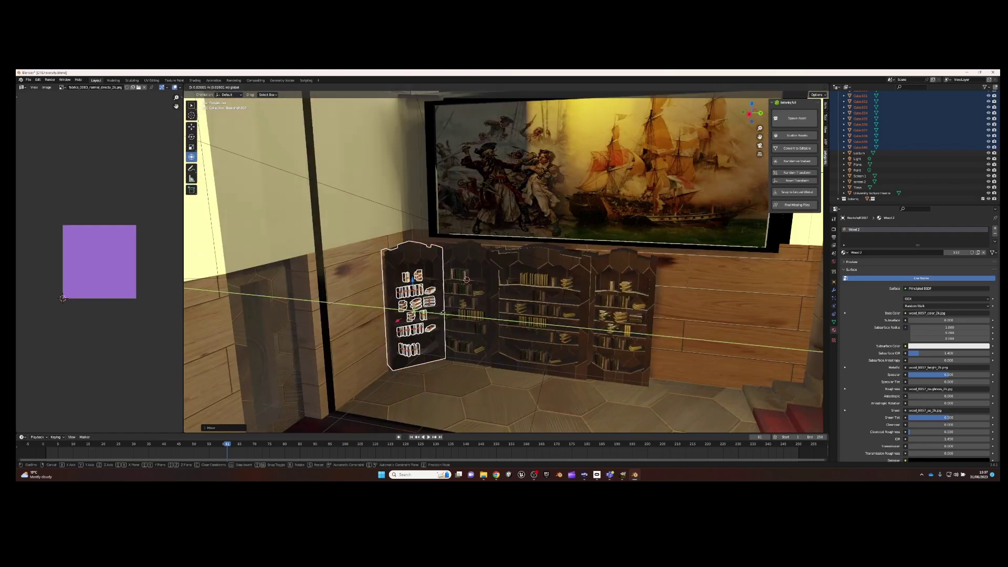
key(r)
key(z)
click(420, 278)
- Duplicate the neighbouring bookcase for the other side wall and view the hall's front
scroll(399, 278, down, 5)
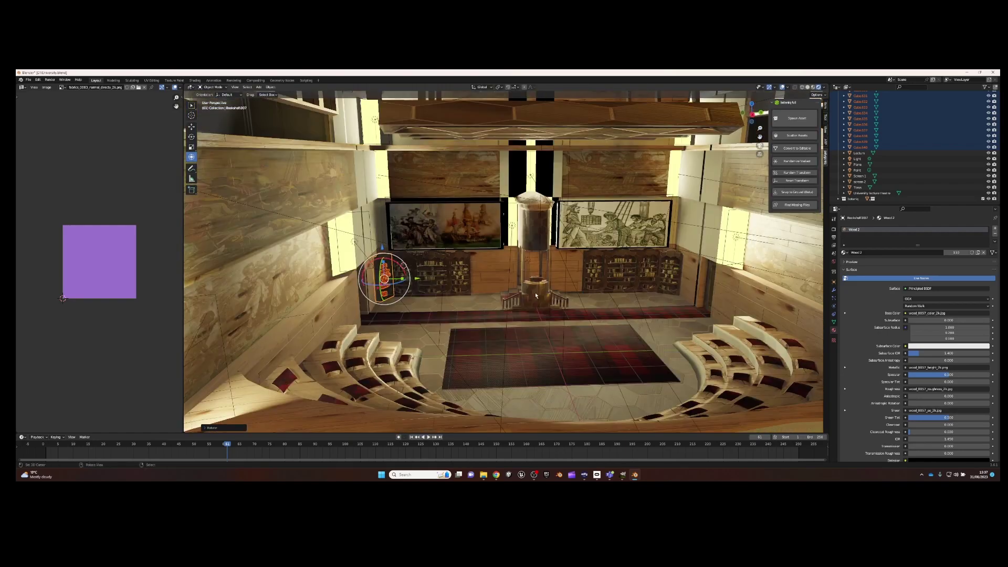
scroll(392, 278, up, 3)
click(392, 278)
click(357, 286)
key(c)
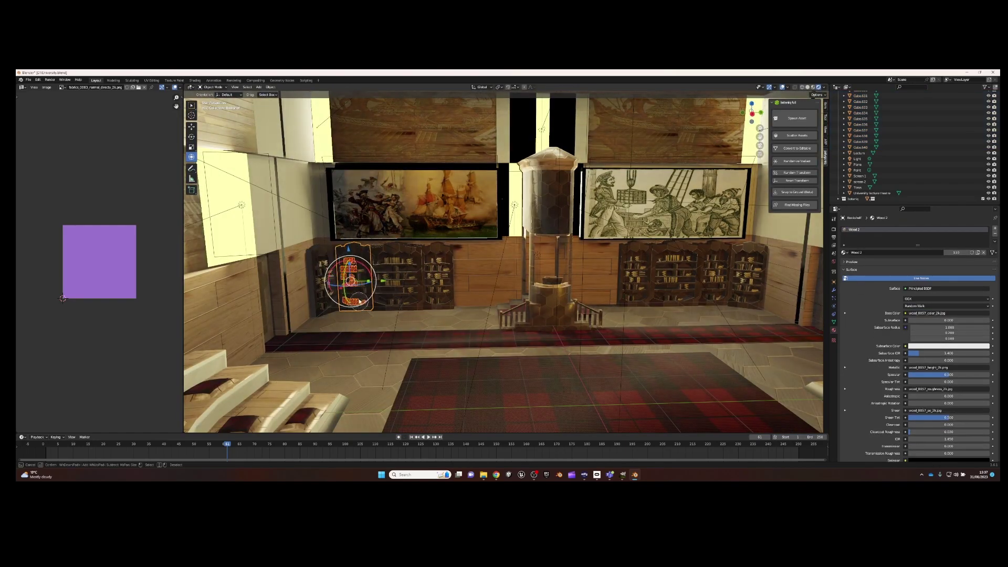
key(shift+d)
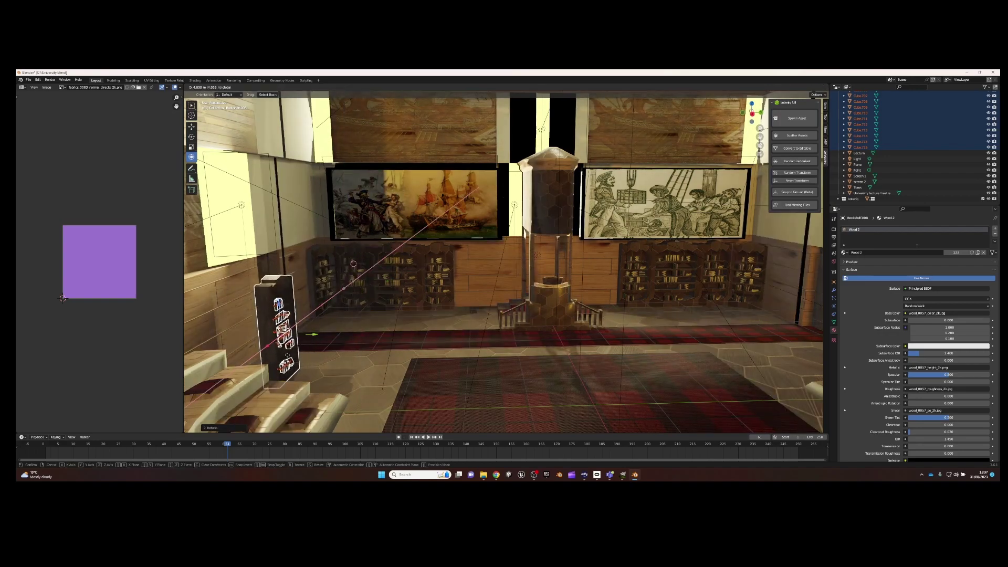
key(r)
key(Escape)
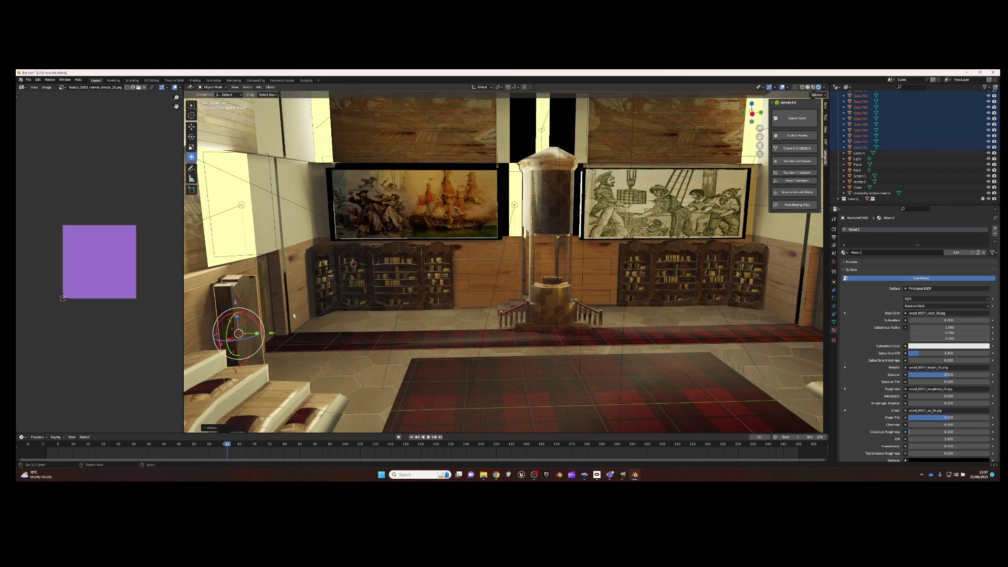
mouse_move(735, 315)
middle_down()
mouse_move(607, 310)
mouse_move(324, 262)
middle_up()
click(367, 273)
- Zoom out and merge the side image editor into the 3D Viewport by dragging its divider
scroll(446, 284, down, 2)
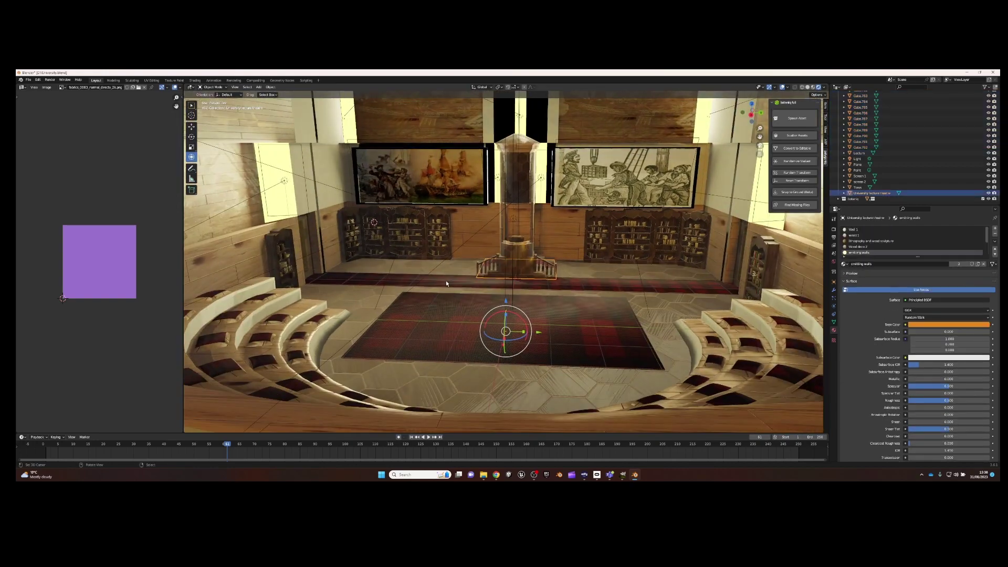
drag(182, 84, 199, 142)
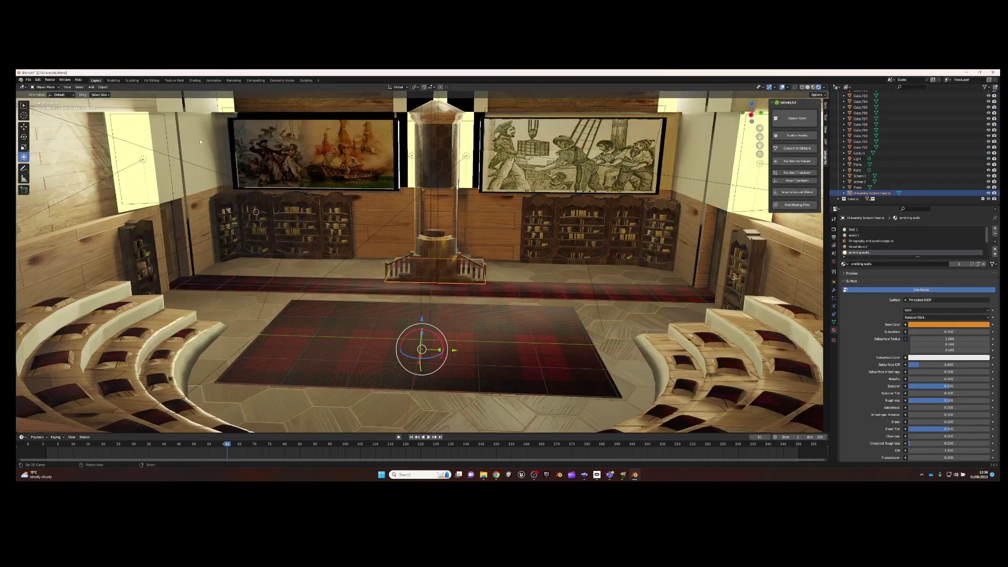